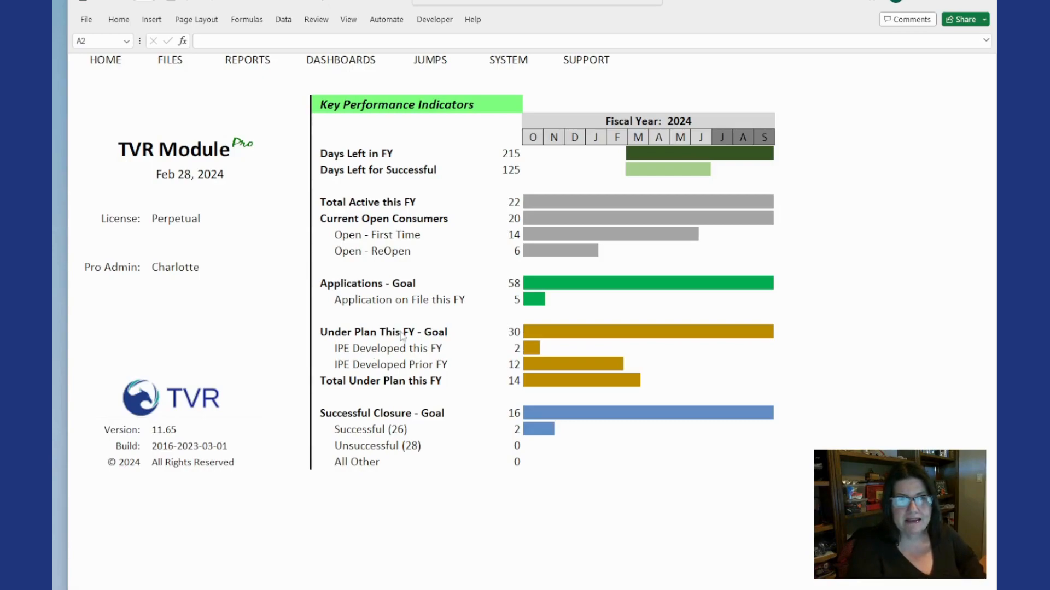
- Open the open-clients list and select a client's record further down the list
left_click(175, 61)
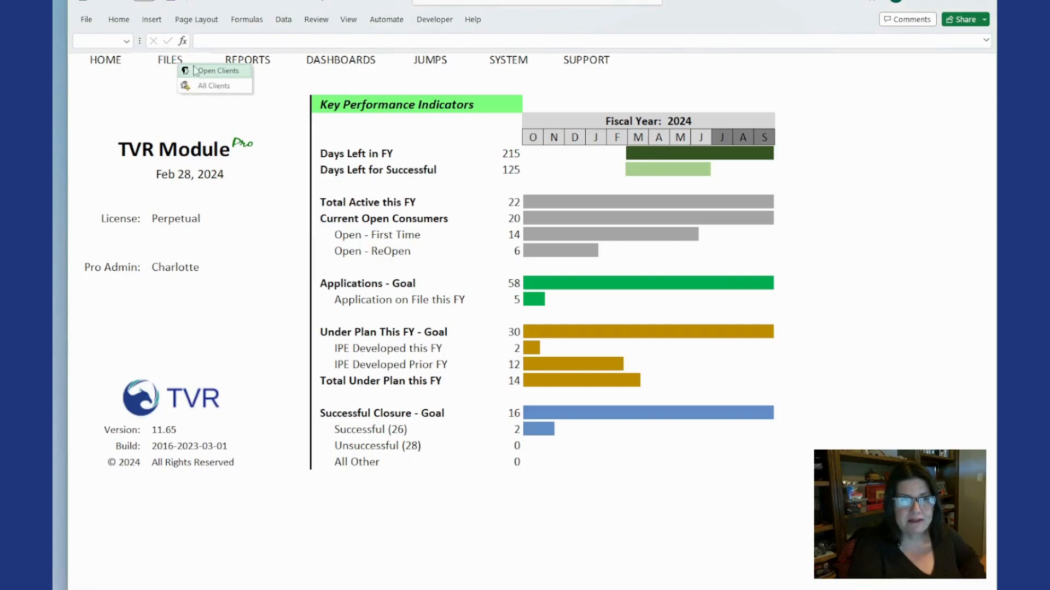
left_click(199, 69)
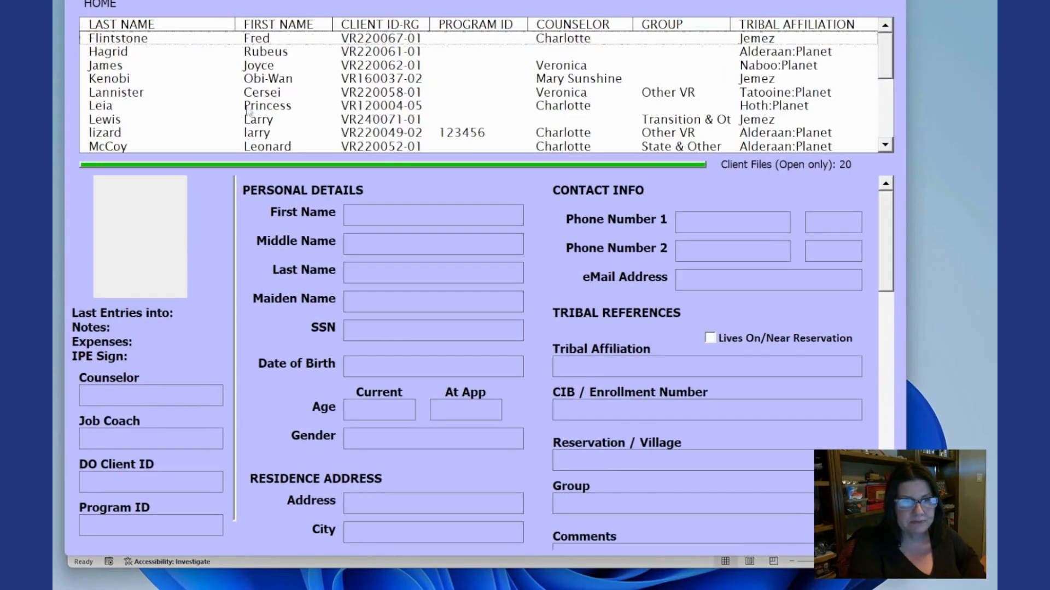
left_click(885, 145)
left_click(886, 146)
left_click(296, 136)
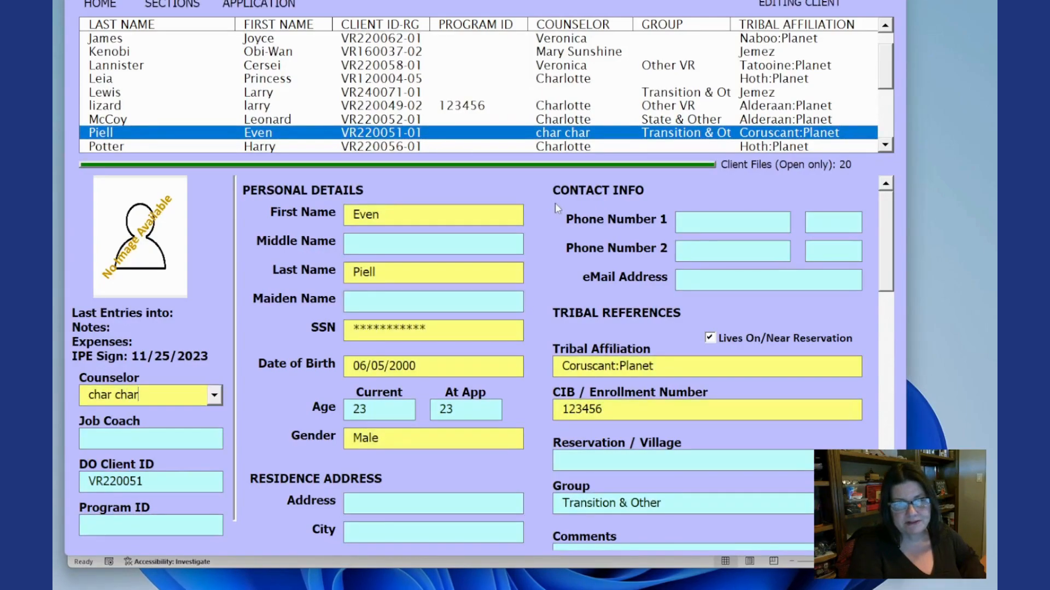
- Open the client's Notes section and start creating a new note
left_click(183, 6)
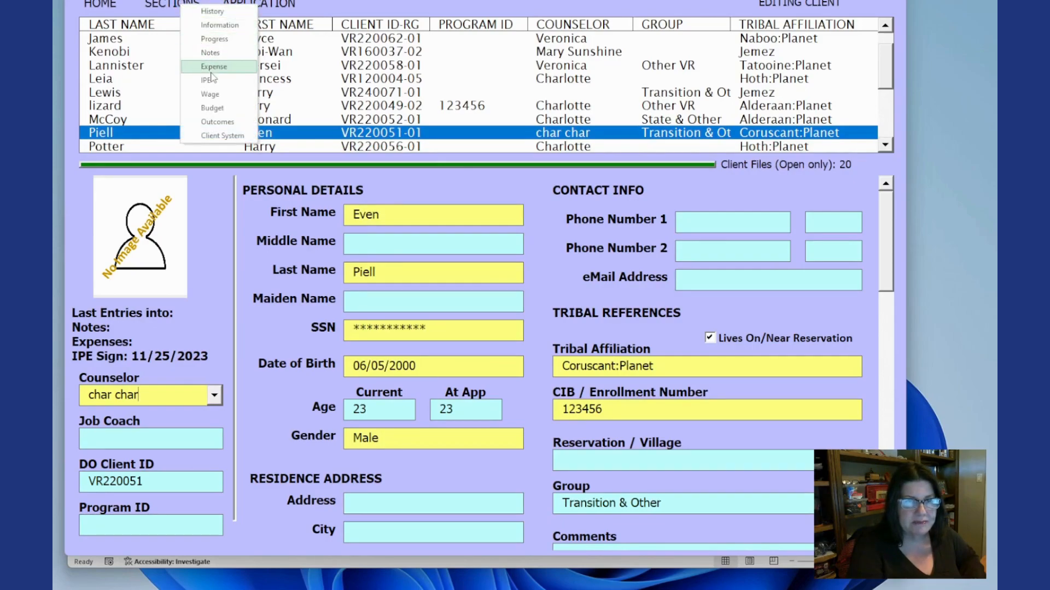
left_click(211, 53)
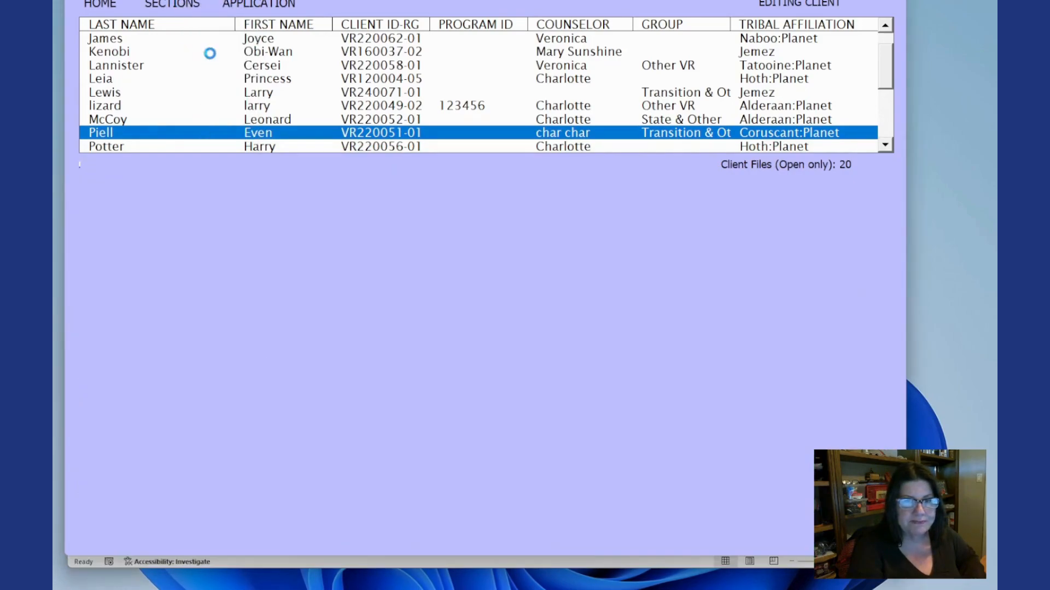
right_click(367, 315)
left_click(392, 323)
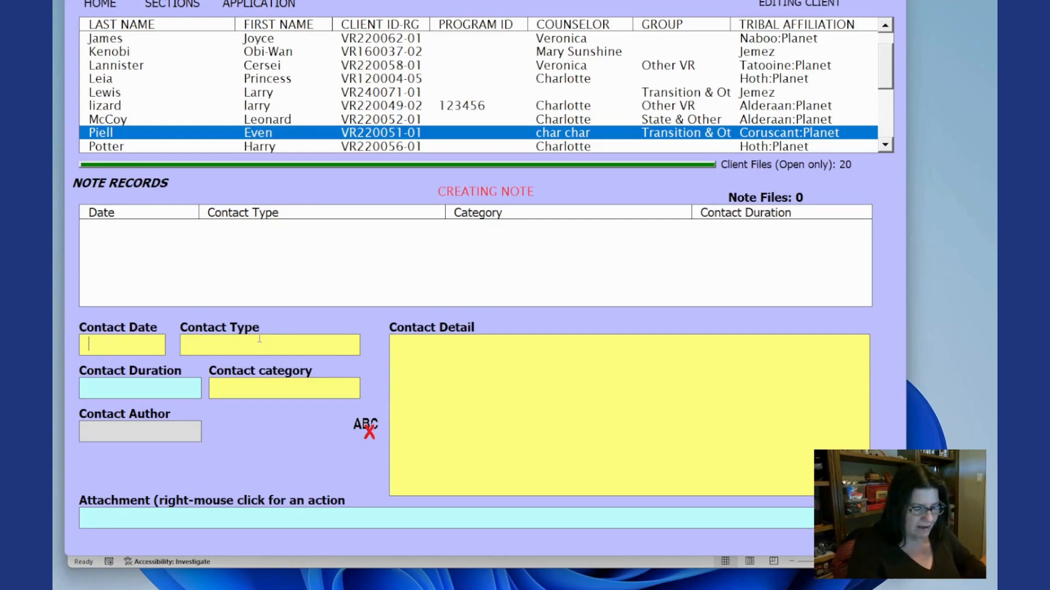
- Set the note's contact date to 12/20/2023 and contact type to Office Visit
type("12/20/2023")
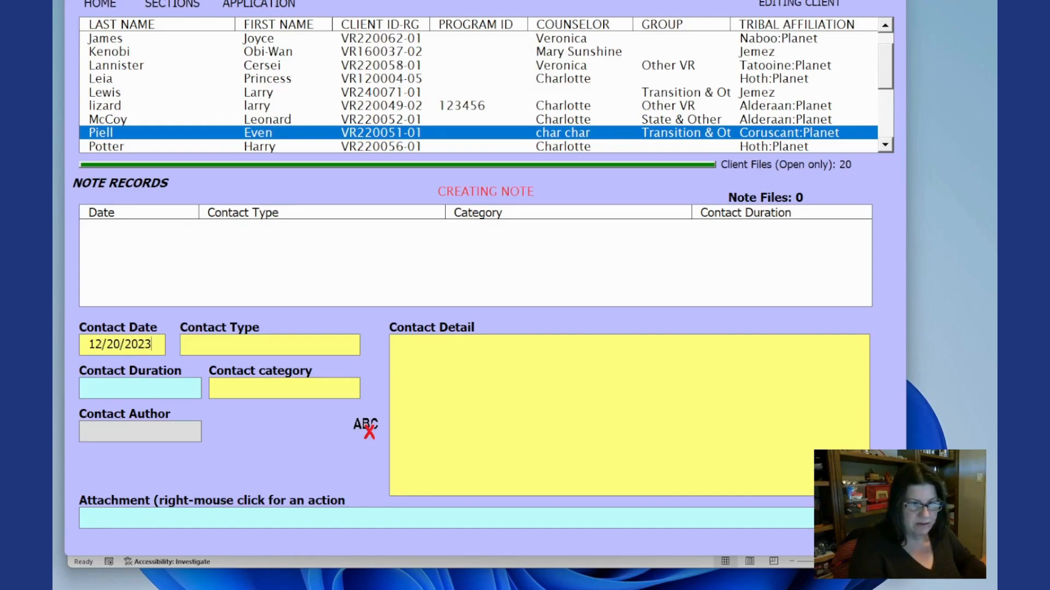
left_click(241, 344)
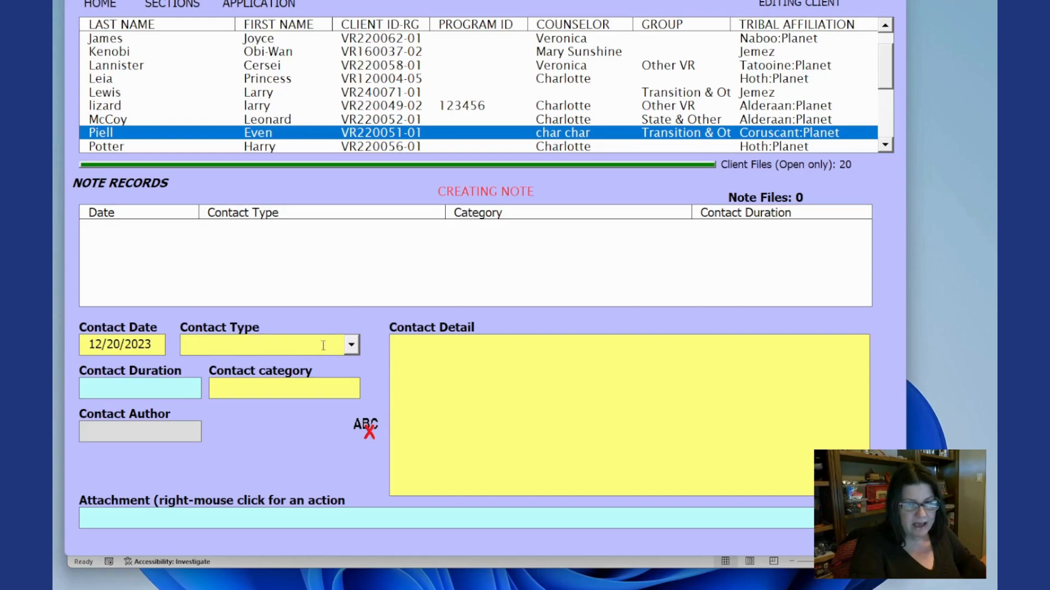
left_click(350, 344)
left_click(301, 366)
left_click(161, 389)
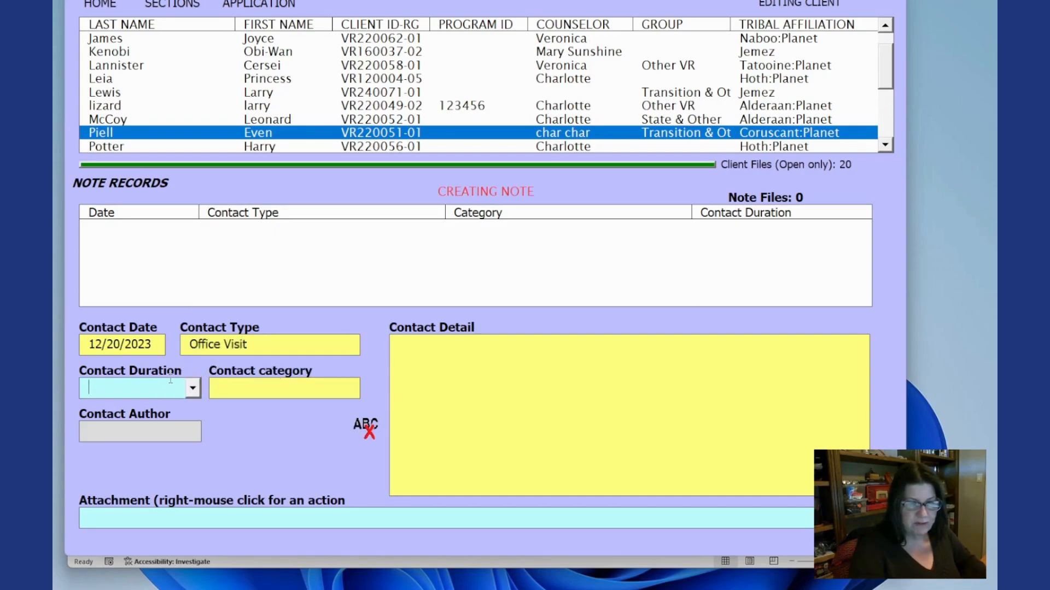
- Set the contact duration to 60 and the contact category to General
left_click(193, 388)
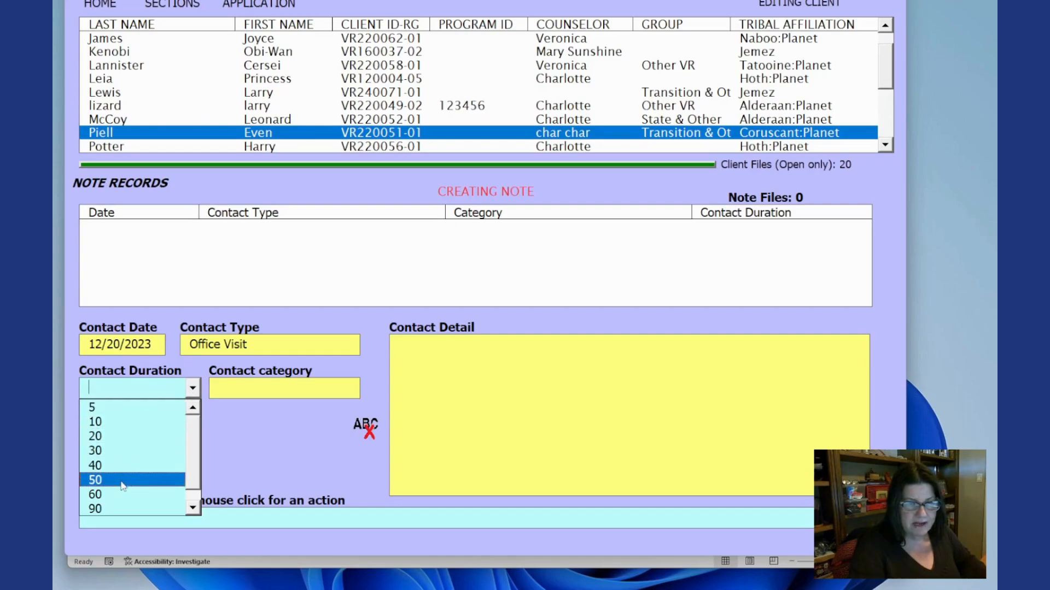
left_click(134, 494)
left_click(240, 389)
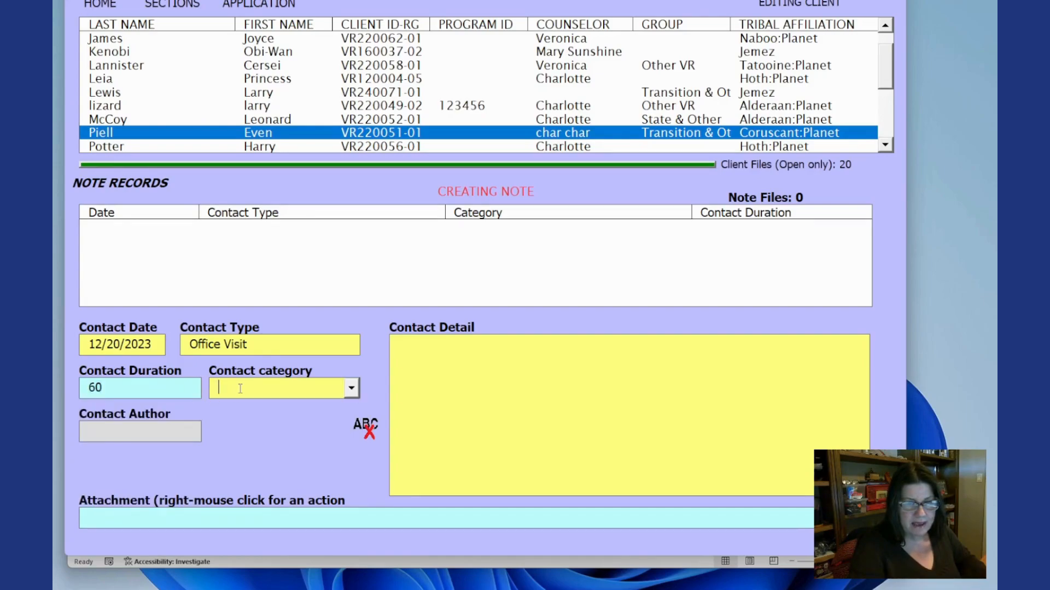
left_click(351, 388)
left_click(344, 422)
- Enter "Need advice" as the contact detail
left_click(413, 352)
type("Ne")
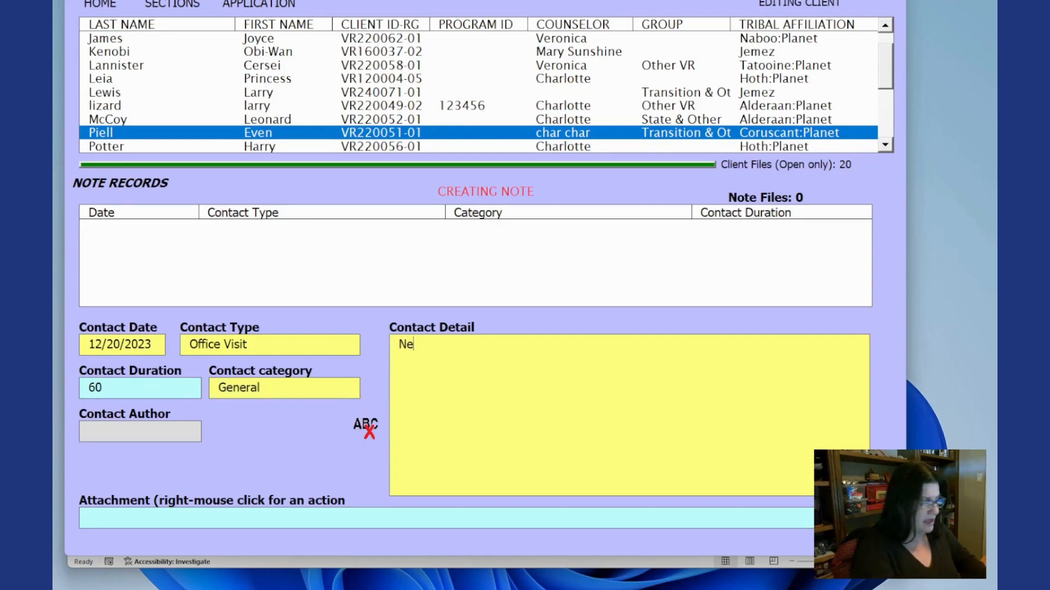
type("ed advice")
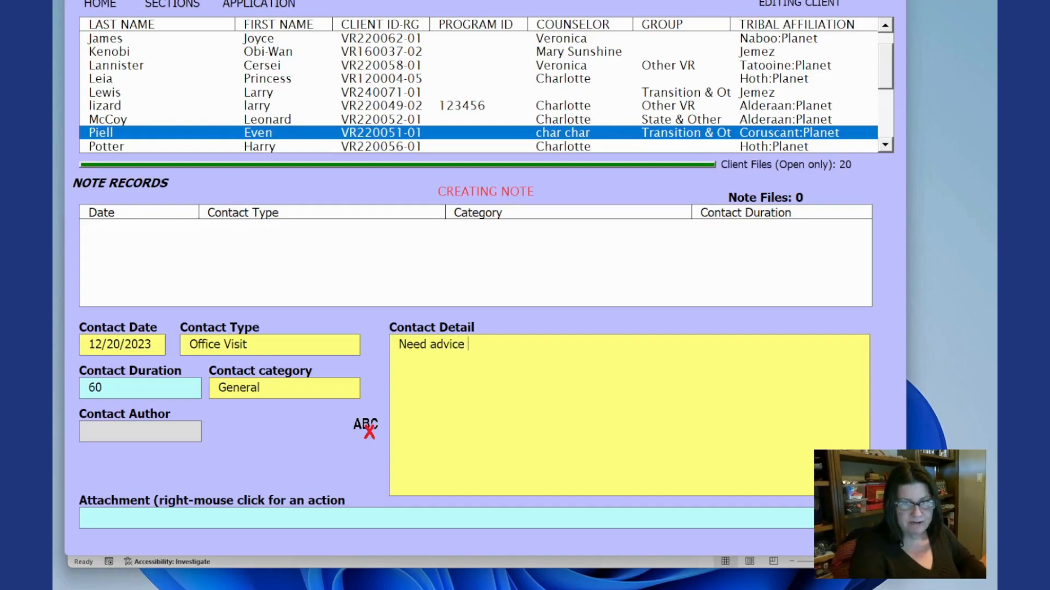
- Attach Invoice 01.2024.pdf from Downloads to the note, accepting the filename warning, and save the note
right_click(345, 517)
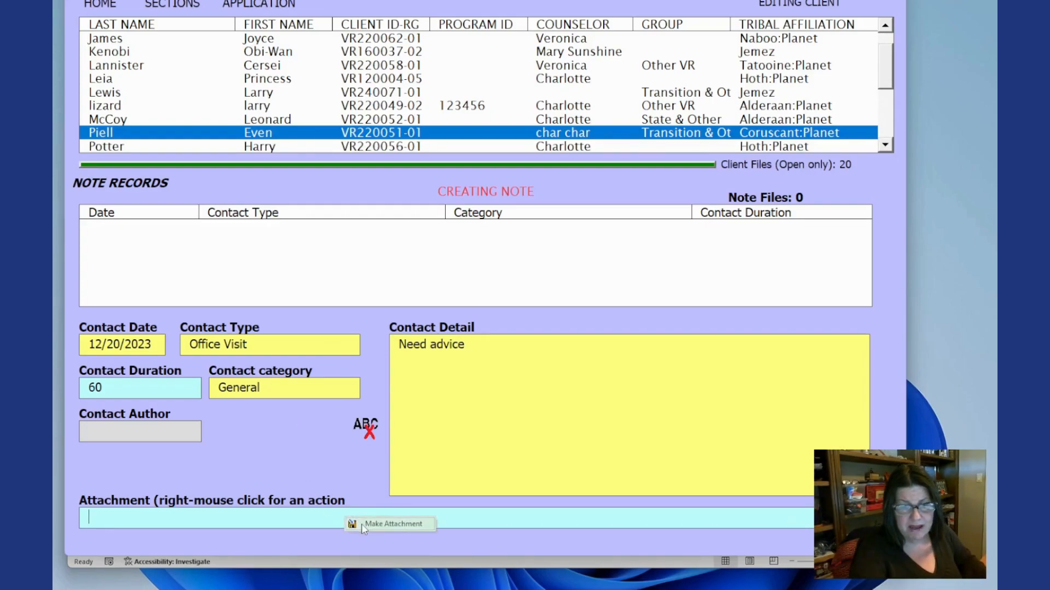
left_click(362, 524)
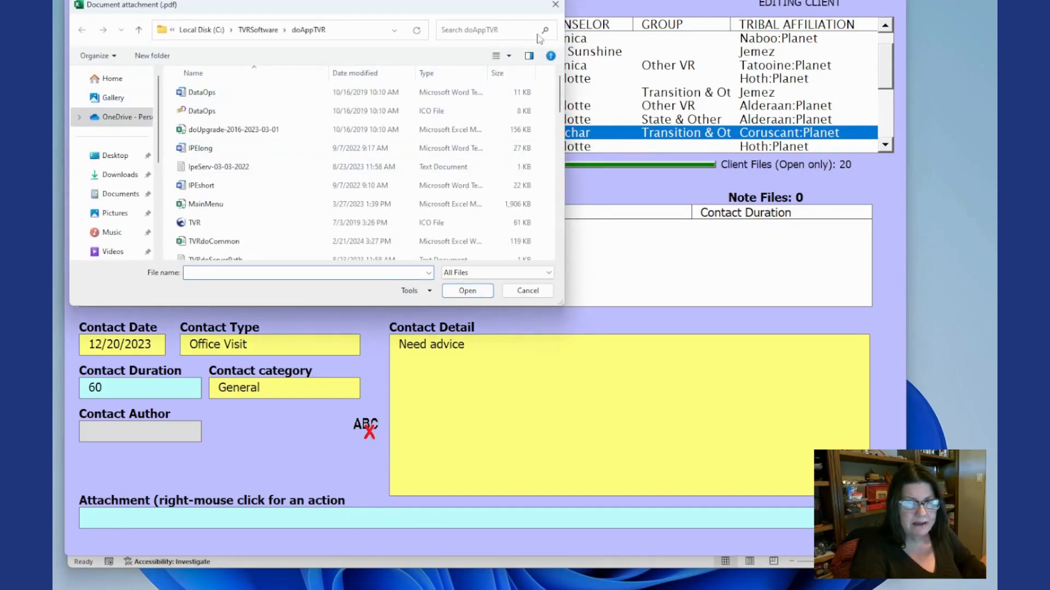
left_click(121, 174)
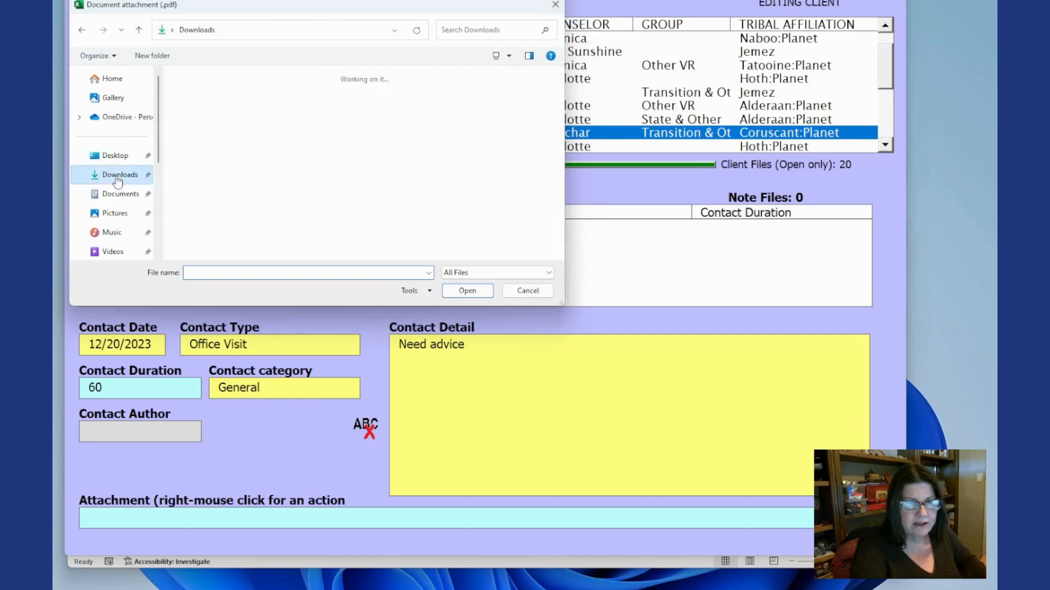
left_click(202, 134)
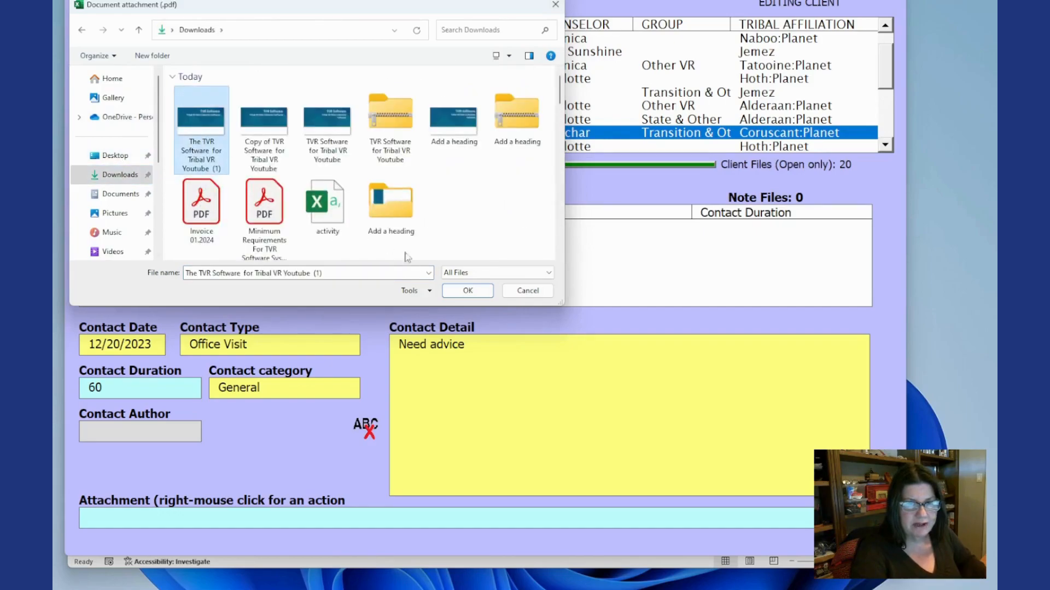
left_click(201, 205)
left_click(468, 291)
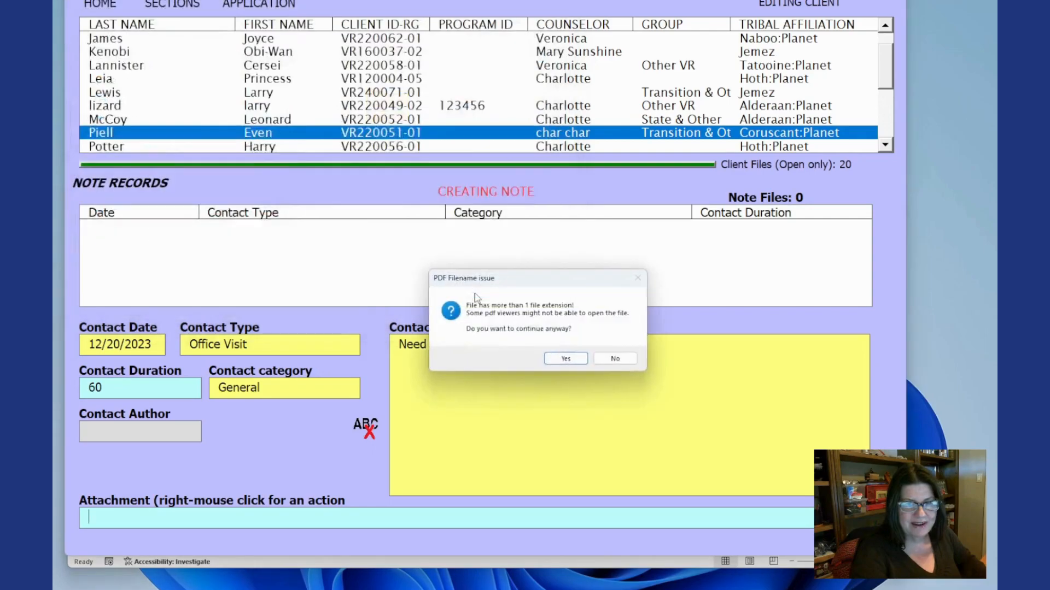
left_click(566, 359)
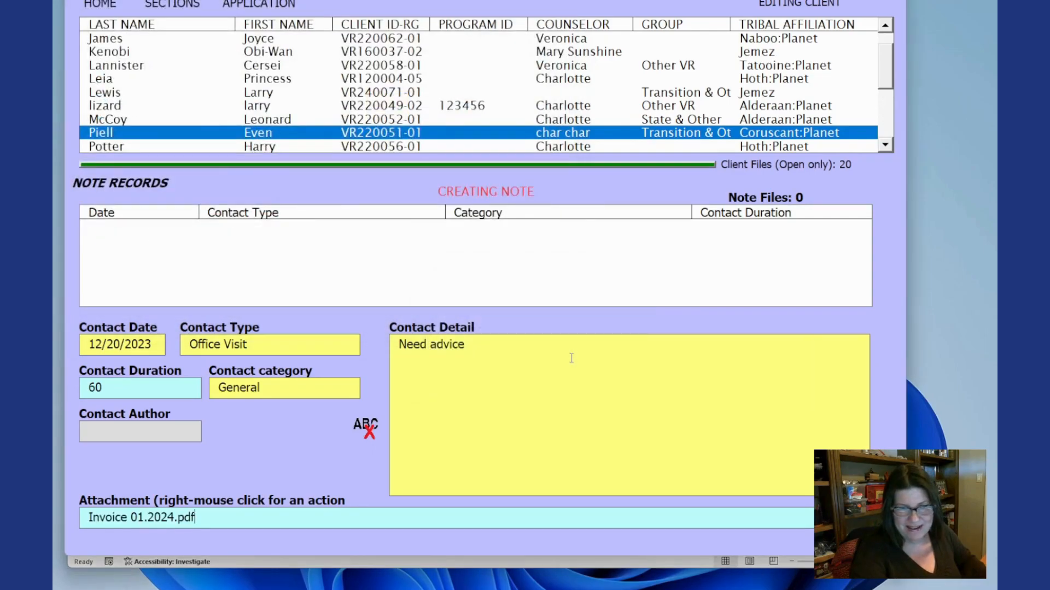
right_click(310, 462)
left_click(341, 470)
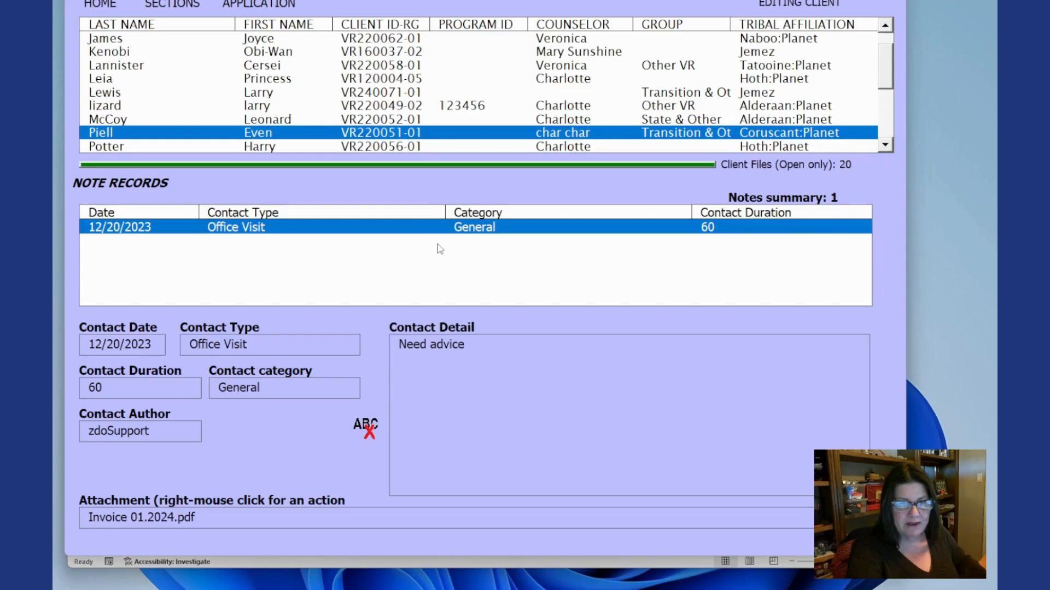
- Start another new note with contact date 12/21/2023
right_click(294, 425)
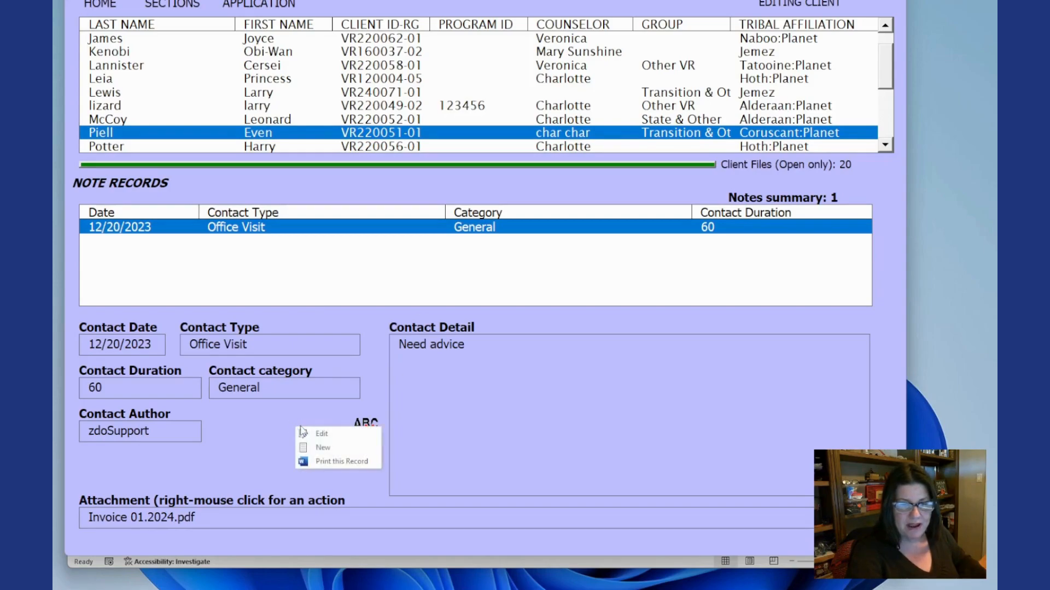
left_click(322, 450)
type("12/21/2023")
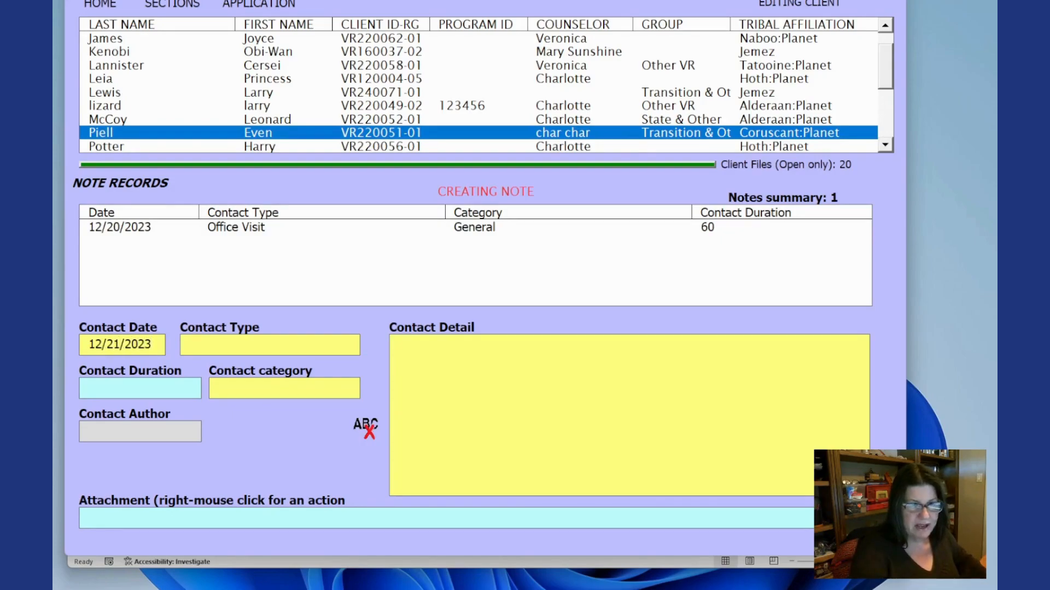
- Set the new note's contact type to Telephone and contact duration to 5
left_click(350, 345)
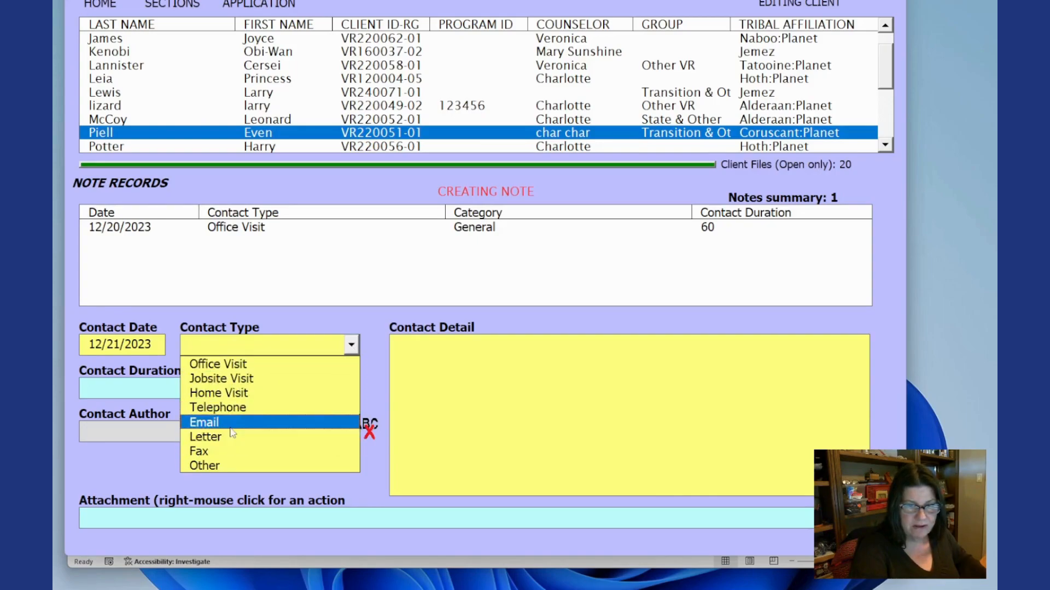
left_click(228, 411)
left_click(160, 389)
left_click(160, 415)
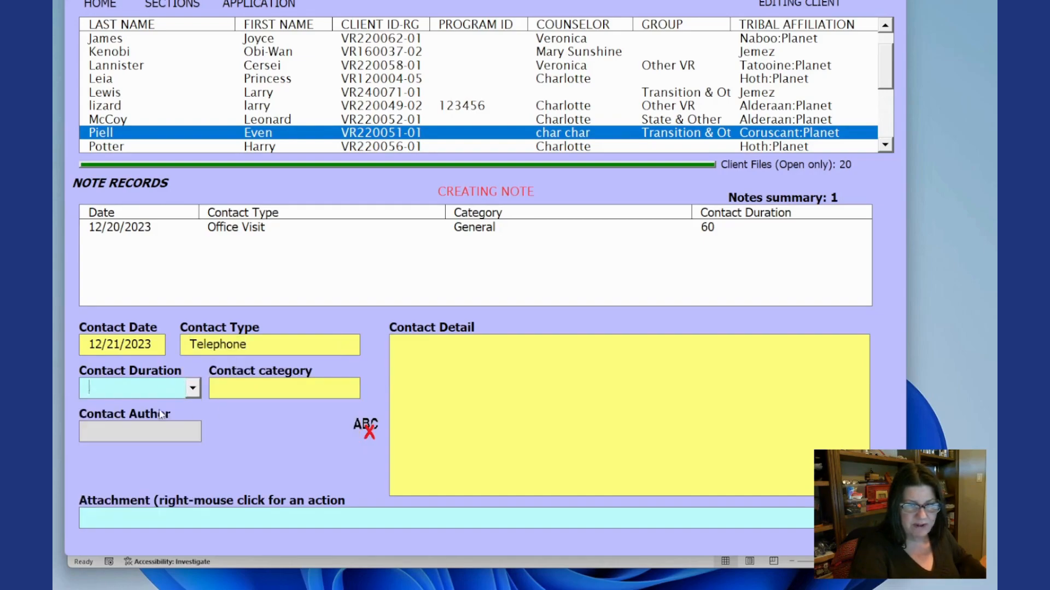
- Set the contact category to Follow-Up
left_click(237, 386)
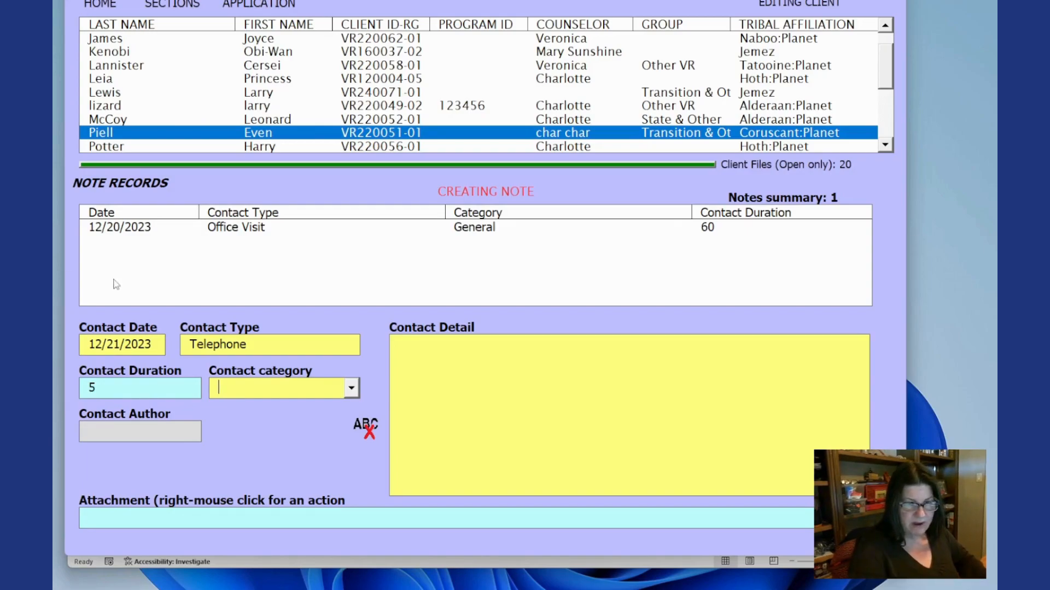
left_click(351, 387)
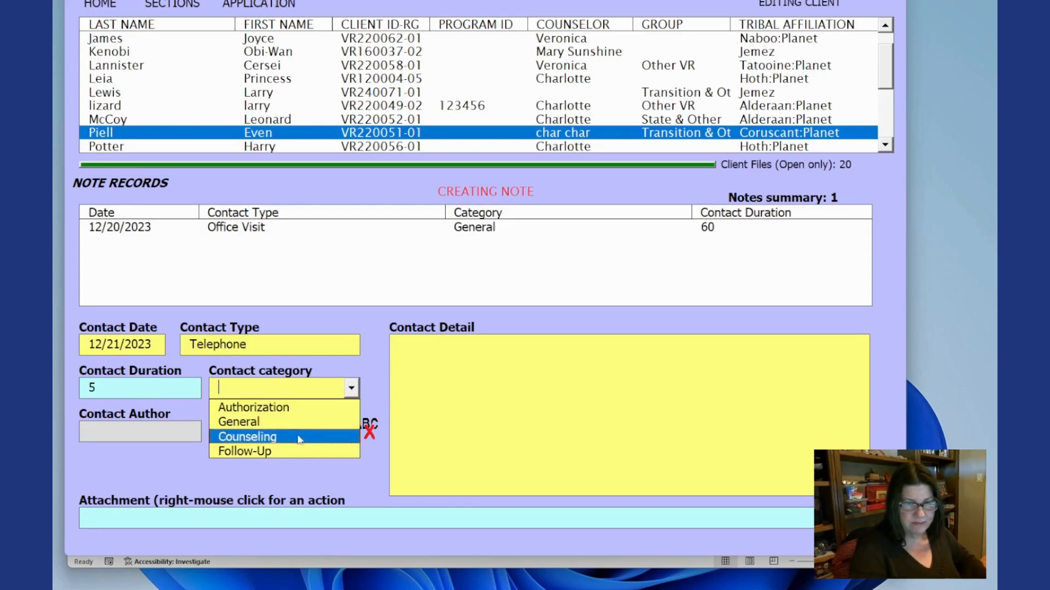
left_click(289, 451)
left_click(446, 379)
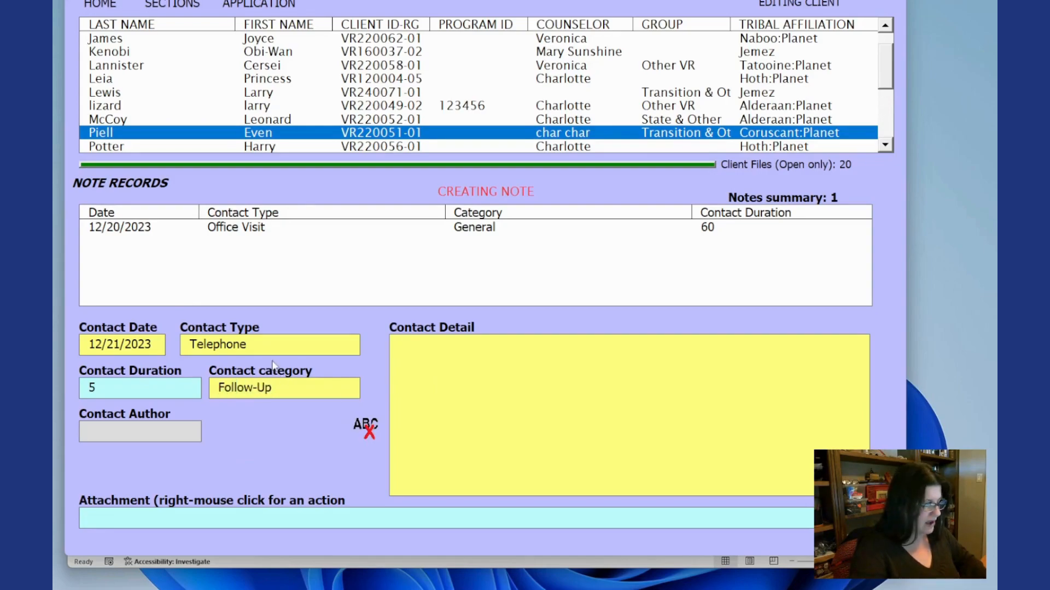
- Enter the contact detail "let them know i received the paperwork and we are ready to start the next wtep"
type("let")
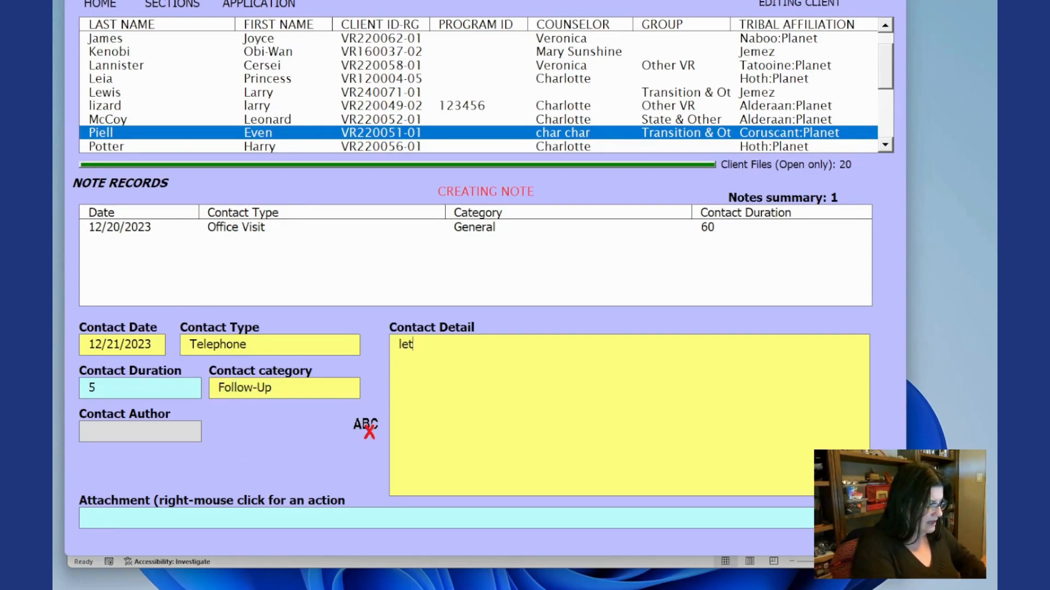
type(" them k")
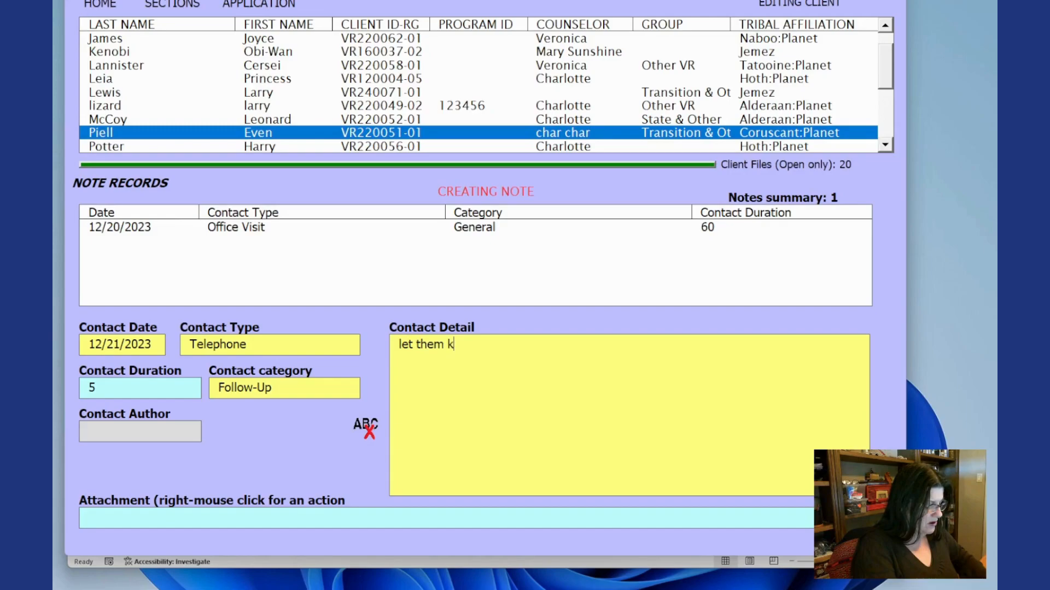
type("now i receiv")
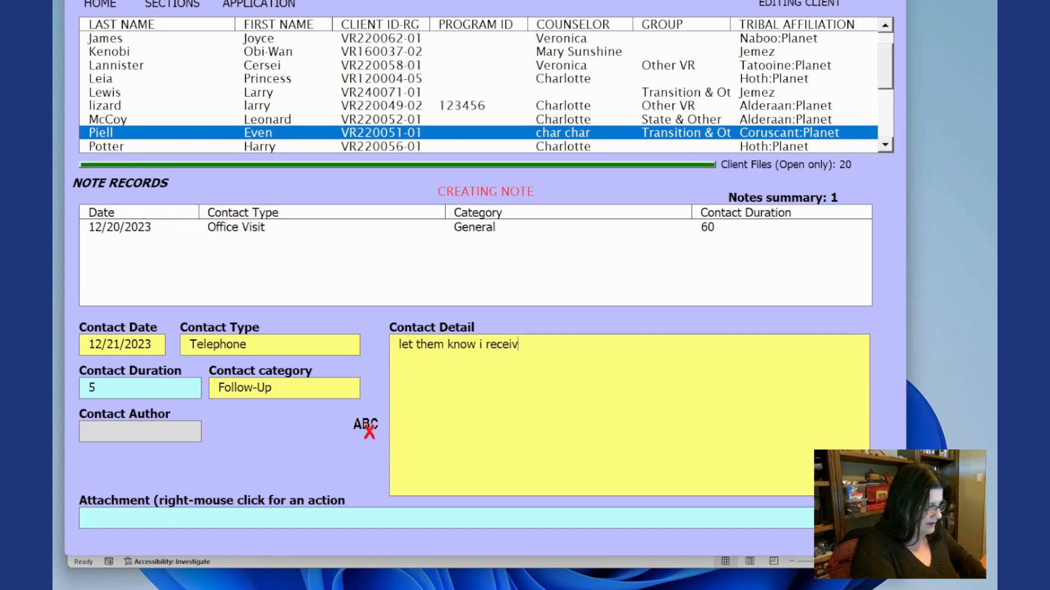
type("ed the paper")
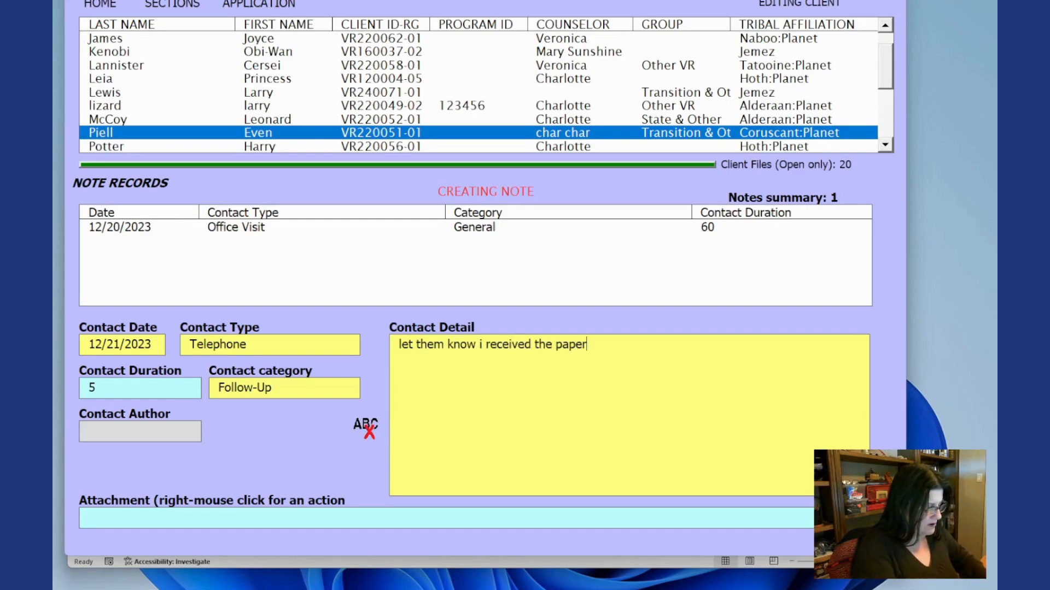
type(" work and ")
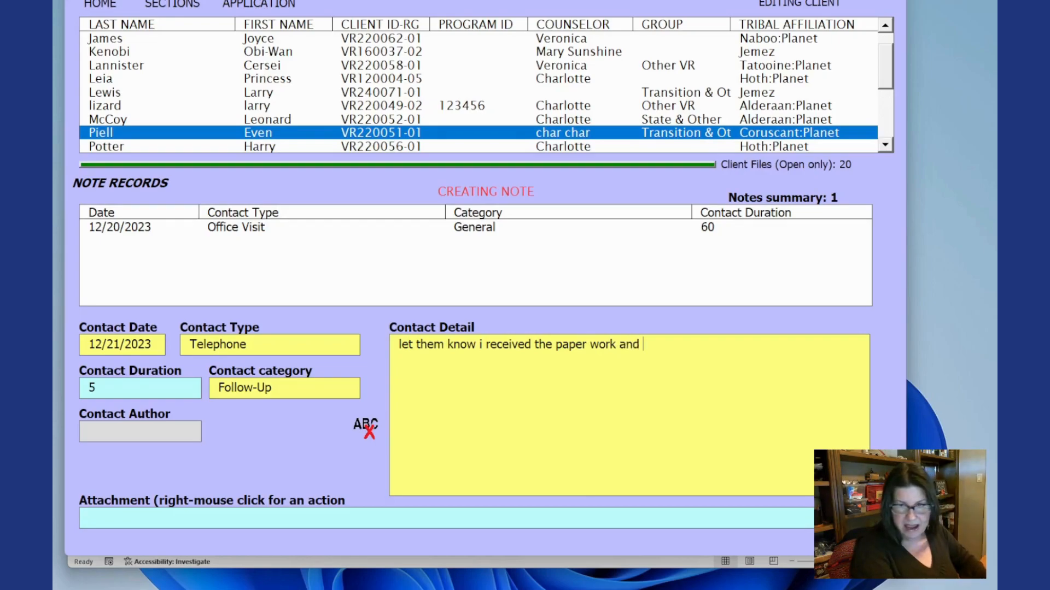
type("we are re")
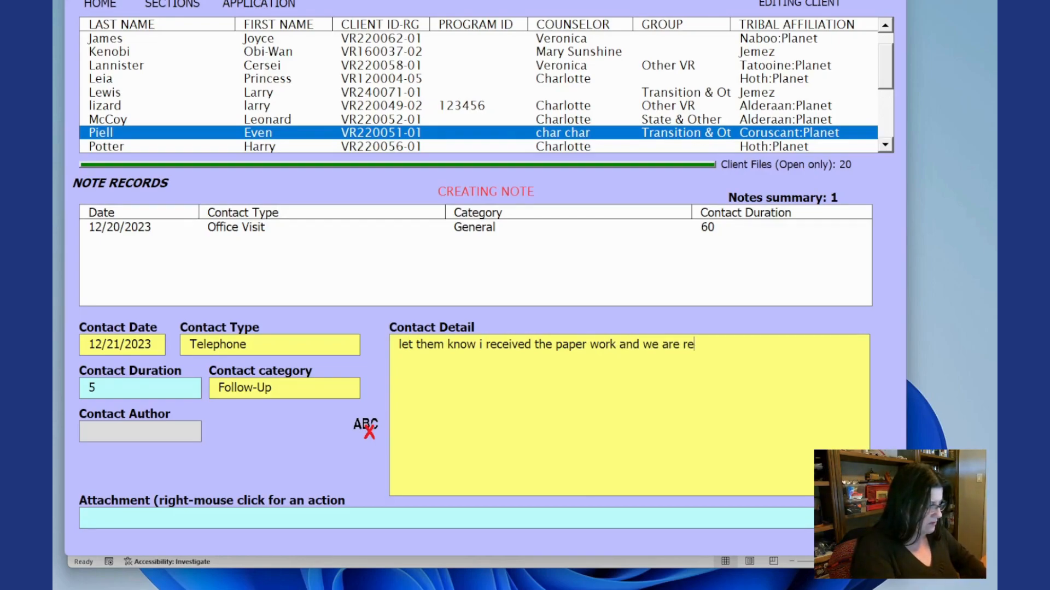
type("ady to st")
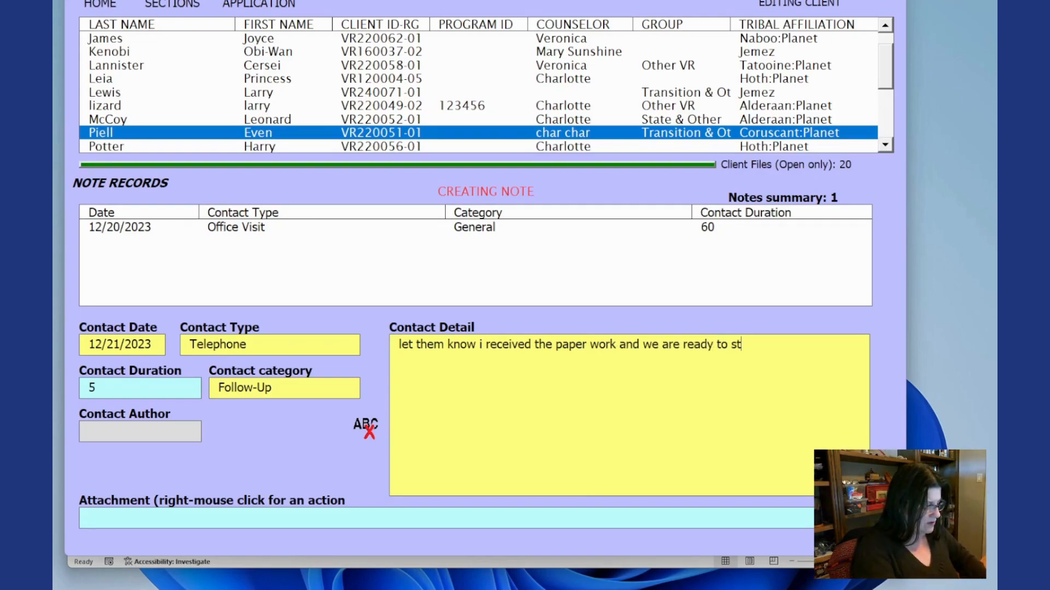
type("art the next ")
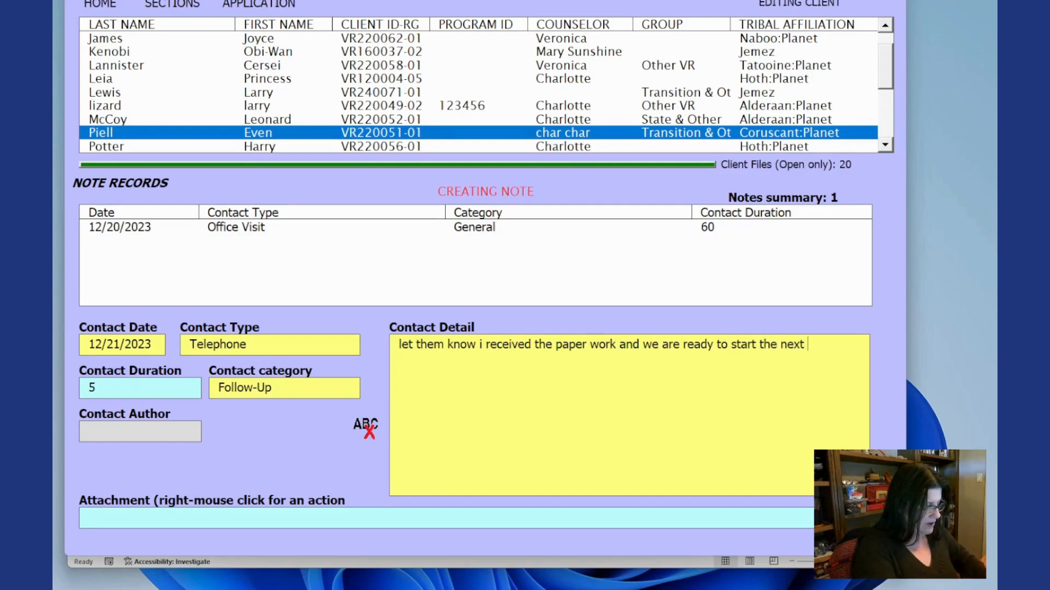
type("wtep")
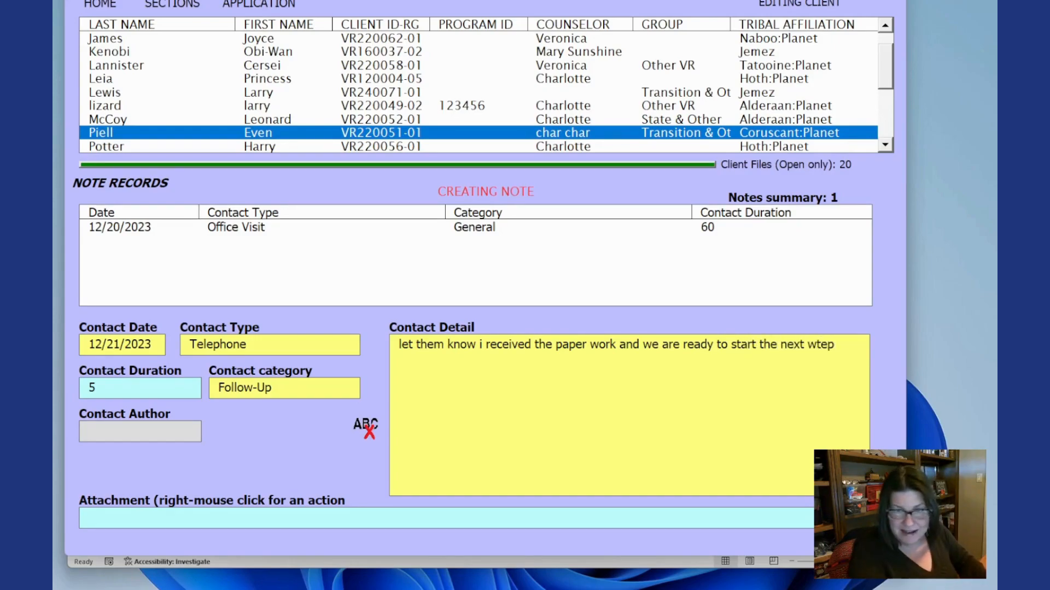
left_click(592, 341)
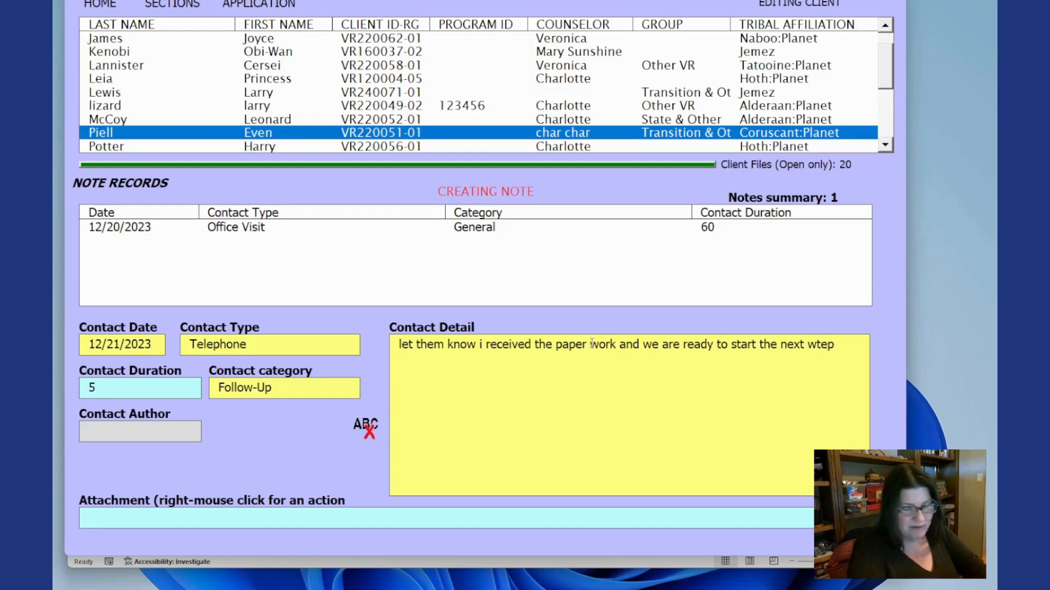
key("BackSpace")
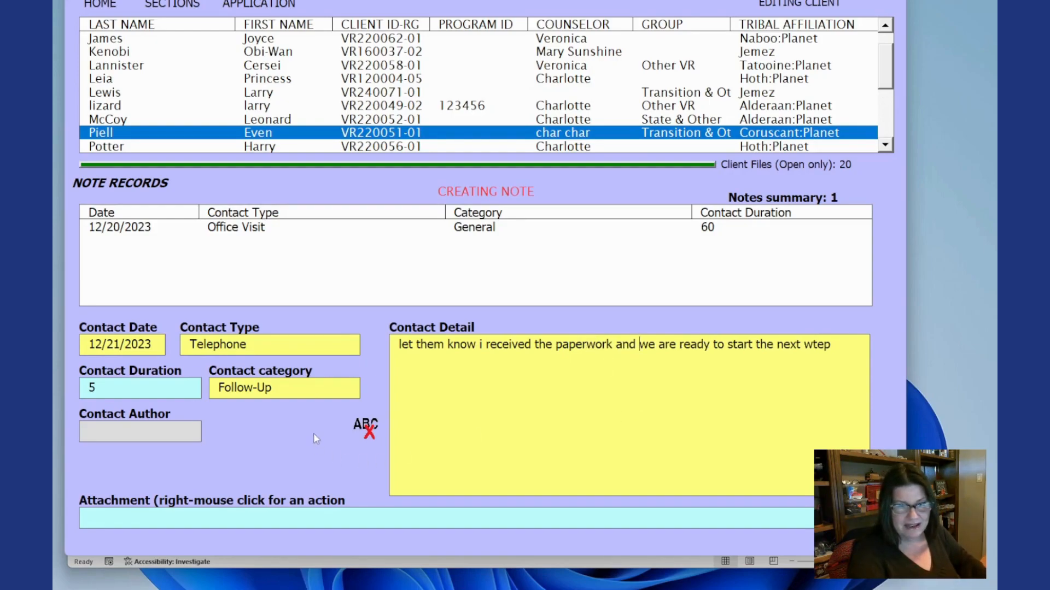
- Submit the new telephone follow-up note
key("Tab")
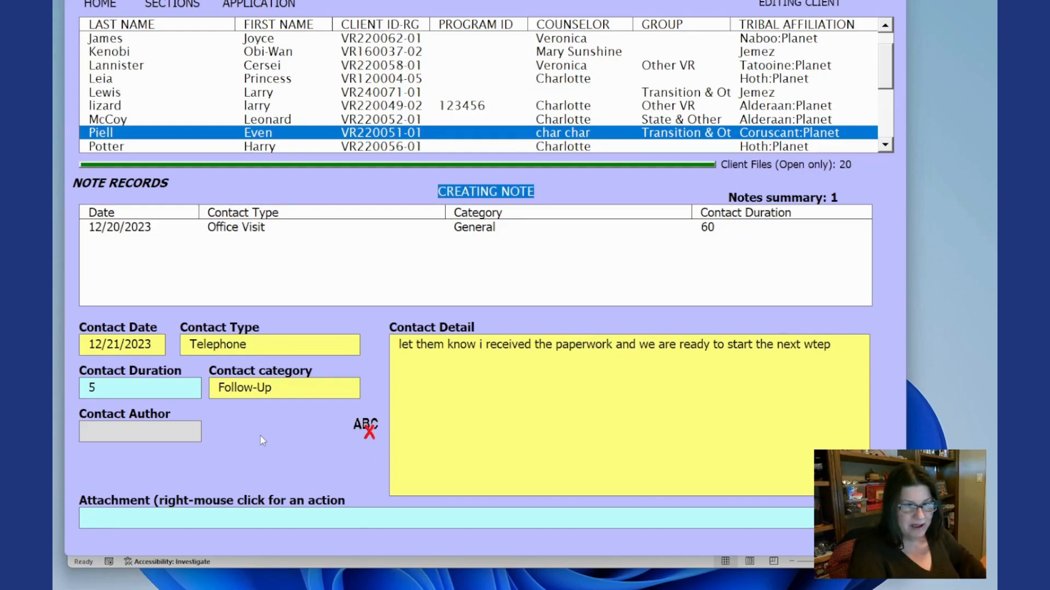
right_click(268, 434)
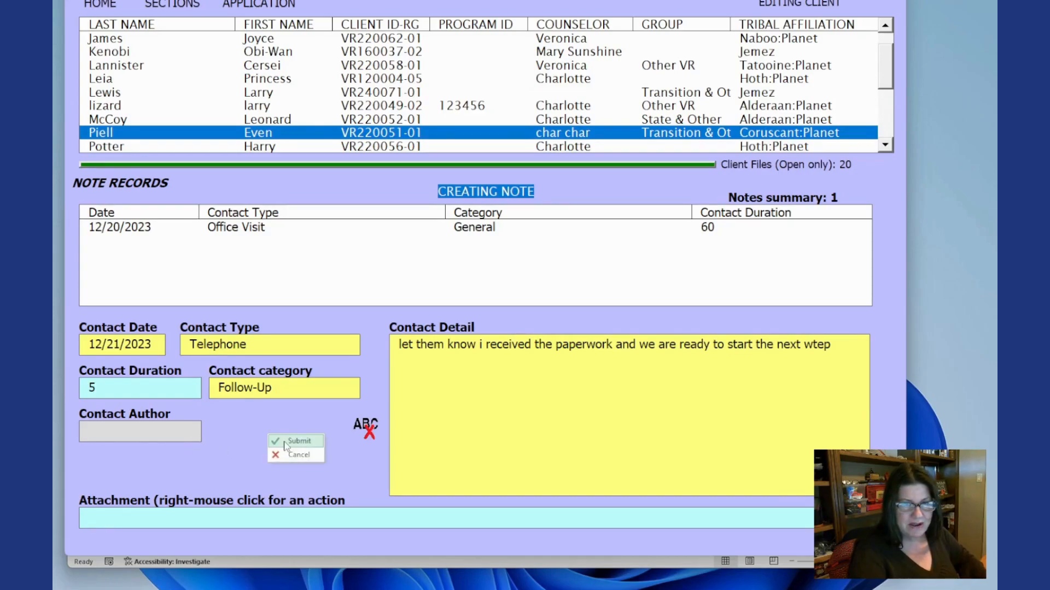
left_click(285, 442)
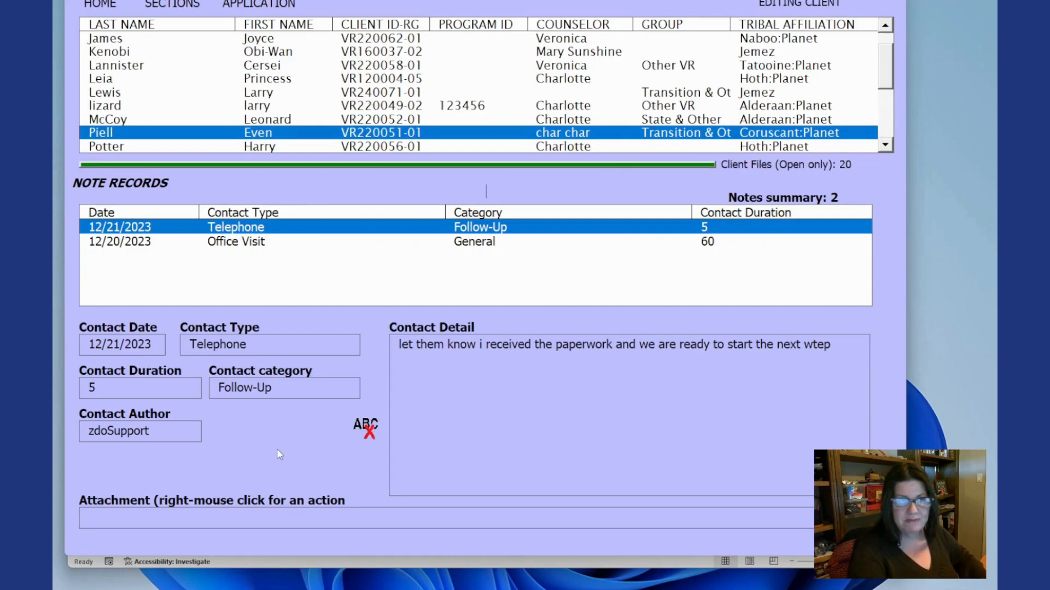
- Switch to the client's Expense section and start a new expense dated 10/20/2023
left_click(186, 6)
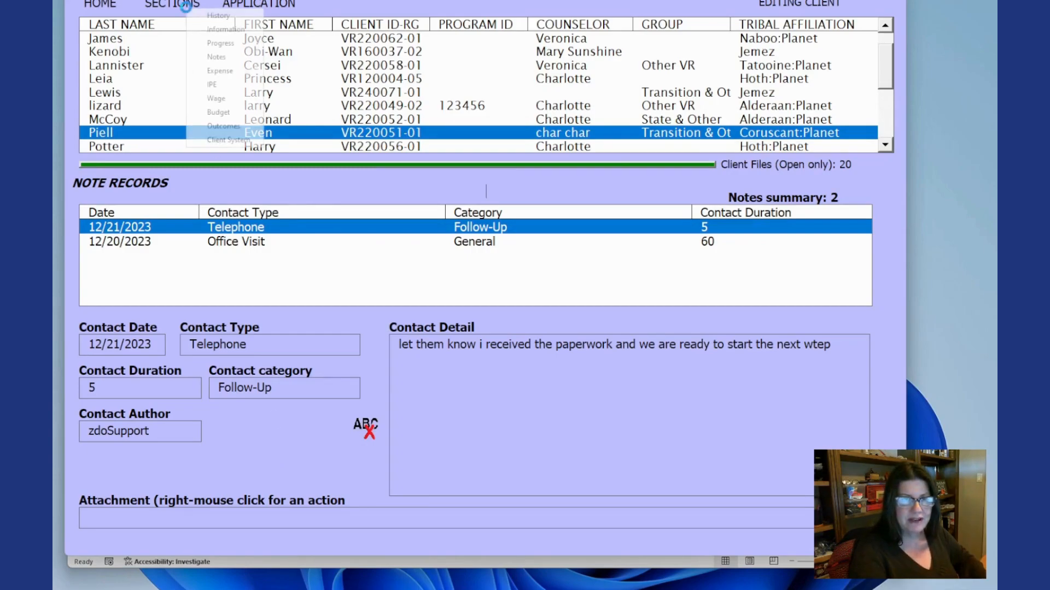
left_click(218, 74)
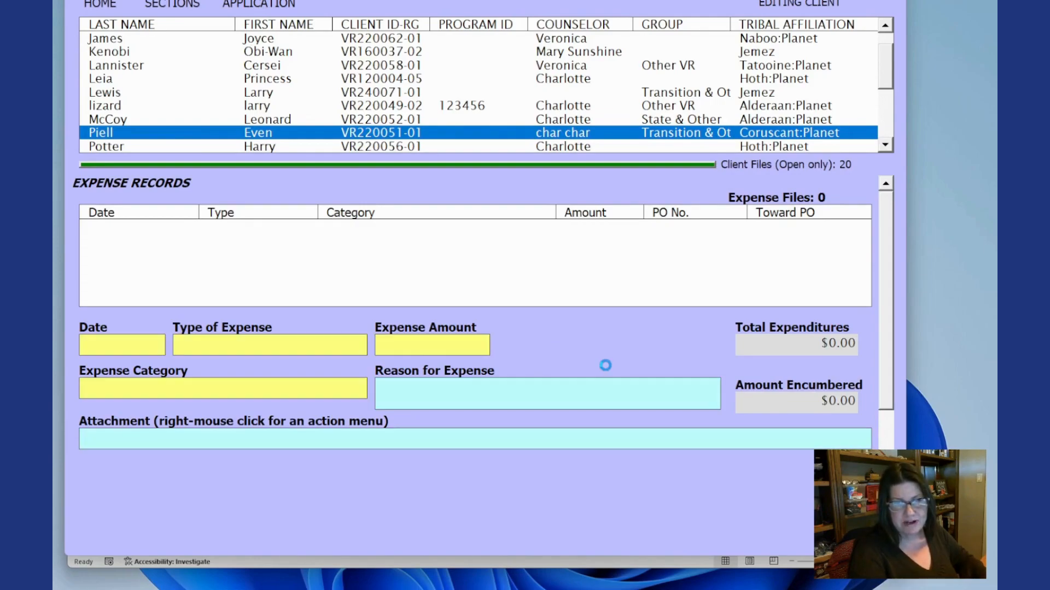
type("10/20/20")
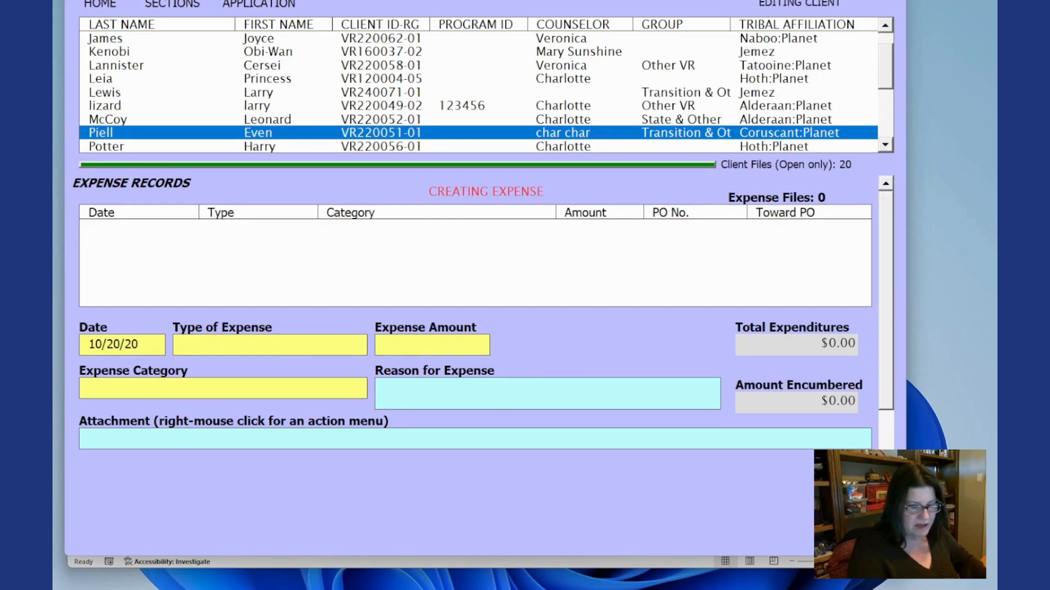
type("23")
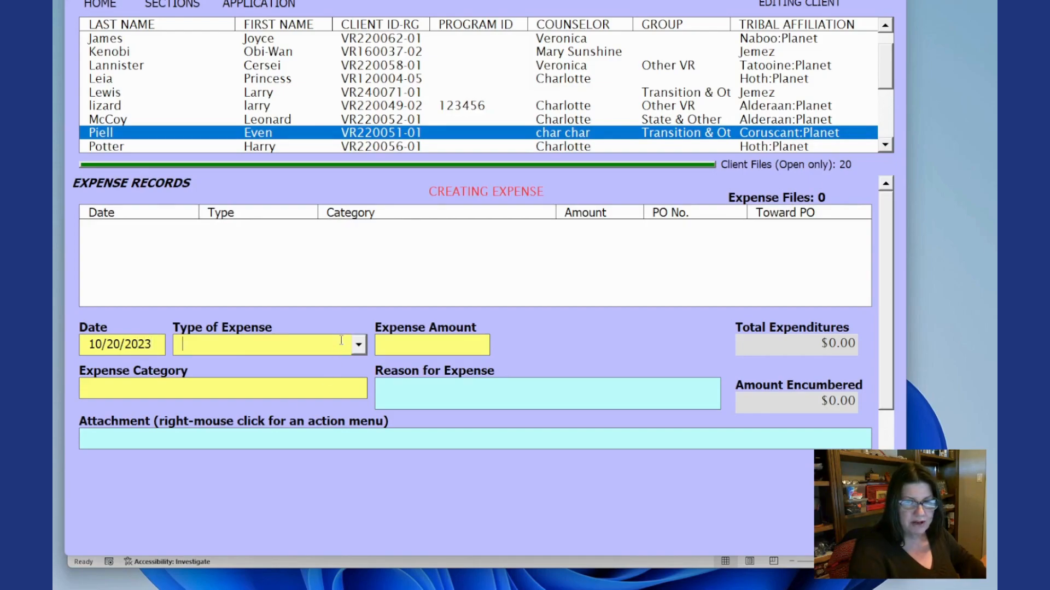
- Set the expense type to Check, amount 25.00, check number 589658 and category Books/Tools/Training Materials
left_click(358, 345)
left_click(330, 375)
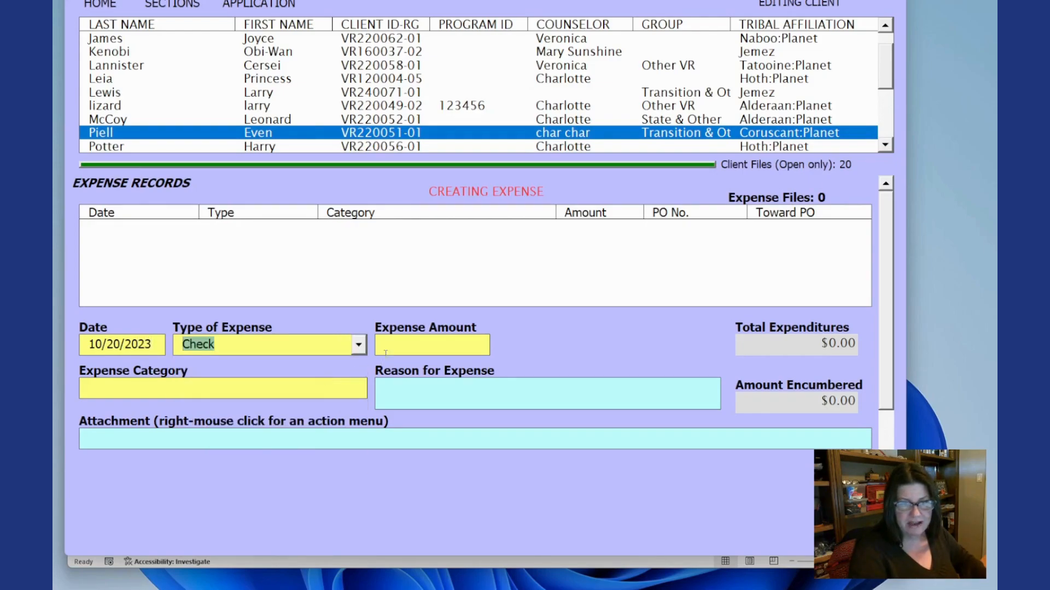
left_click(395, 343)
type("25.0")
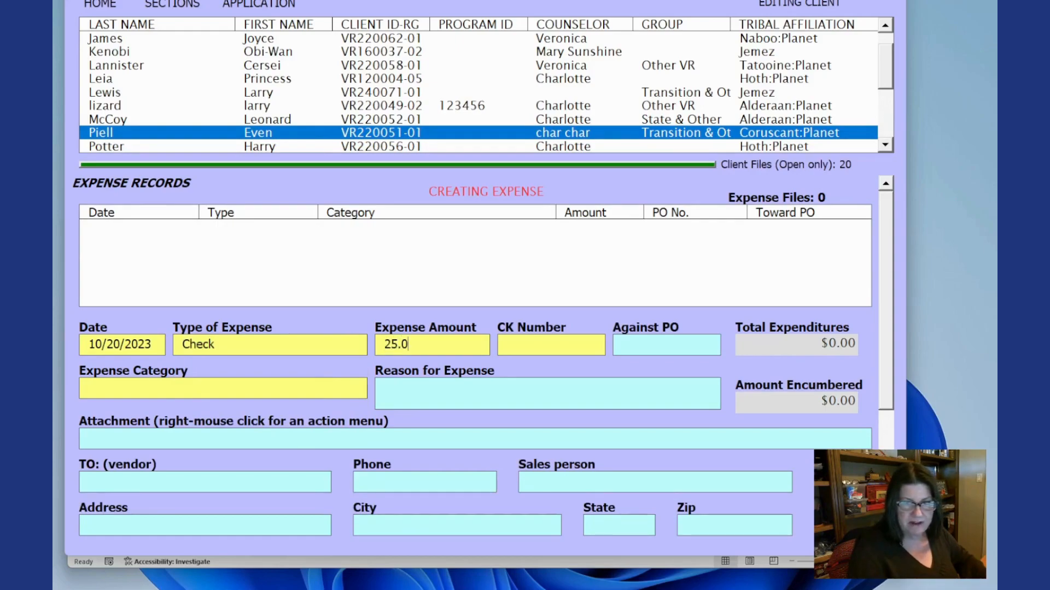
type("0589658")
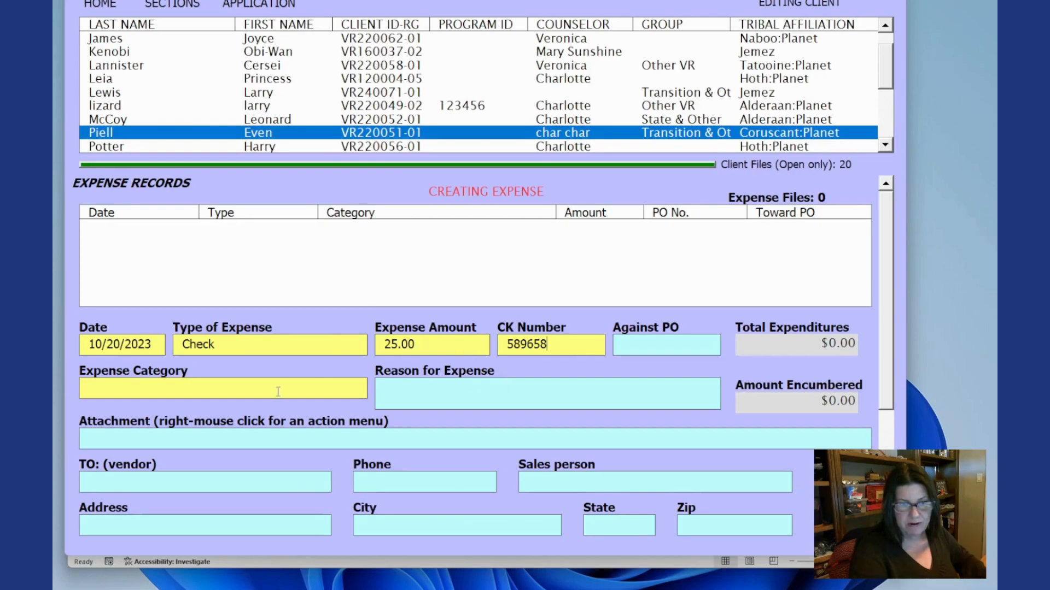
left_click(358, 389)
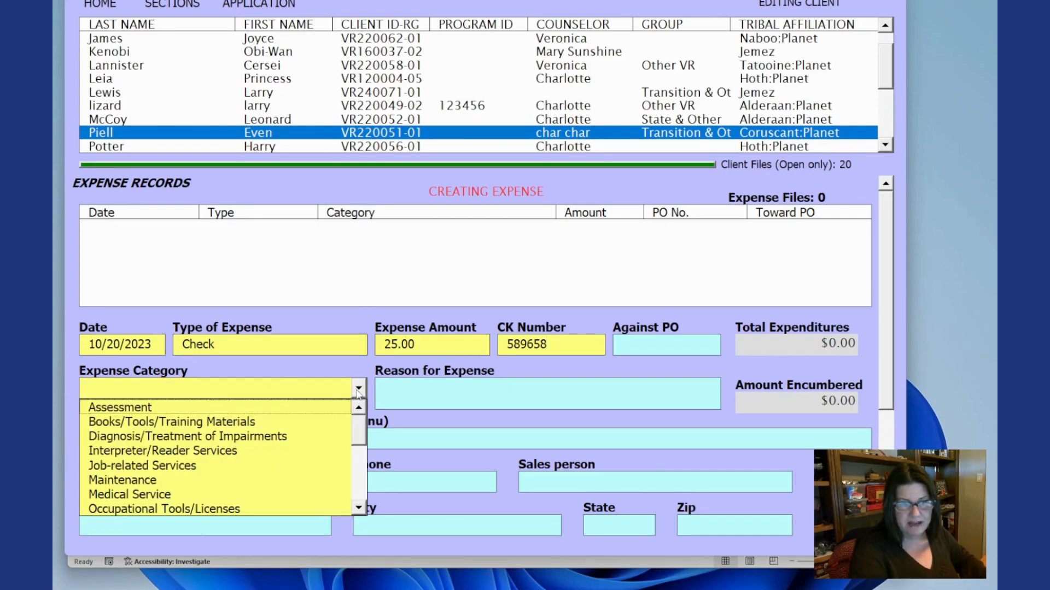
left_click(310, 417)
- Enter "School" as the reason for expense and submit the expense
left_click(409, 395)
type("Schoolo")
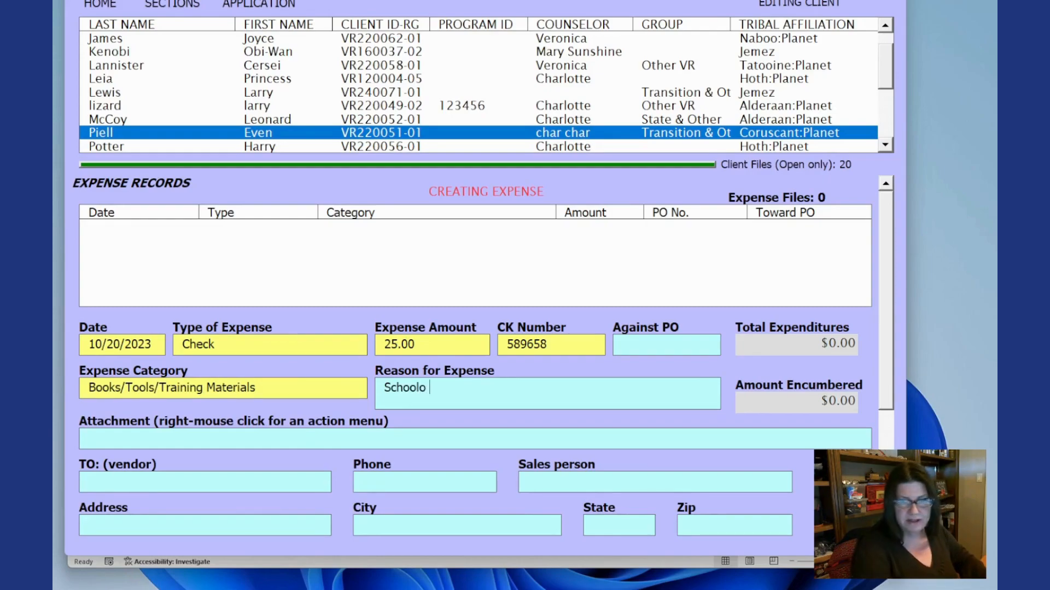
key("BackSpace")
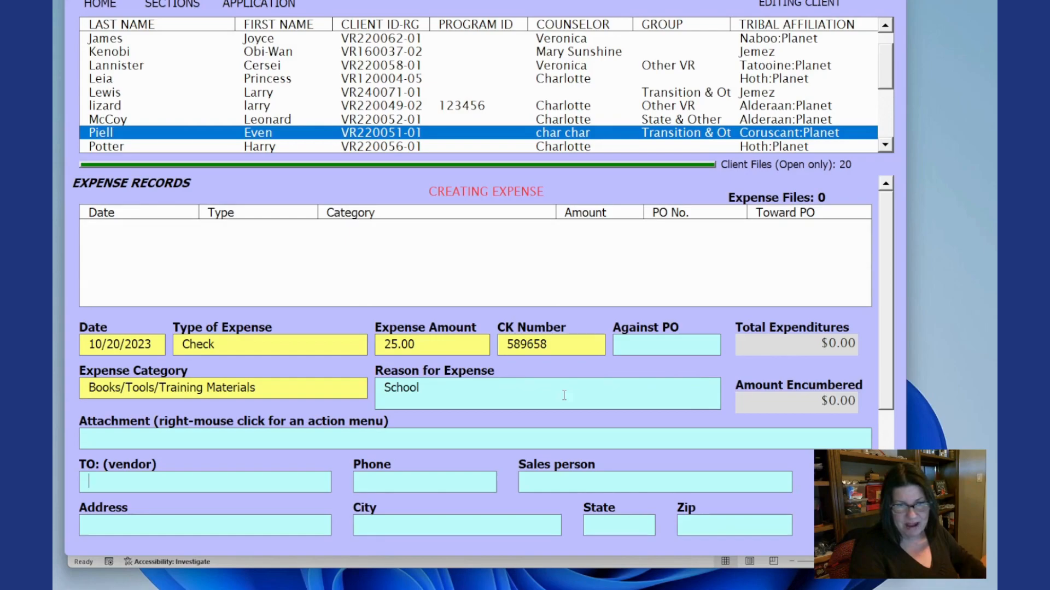
right_click(501, 416)
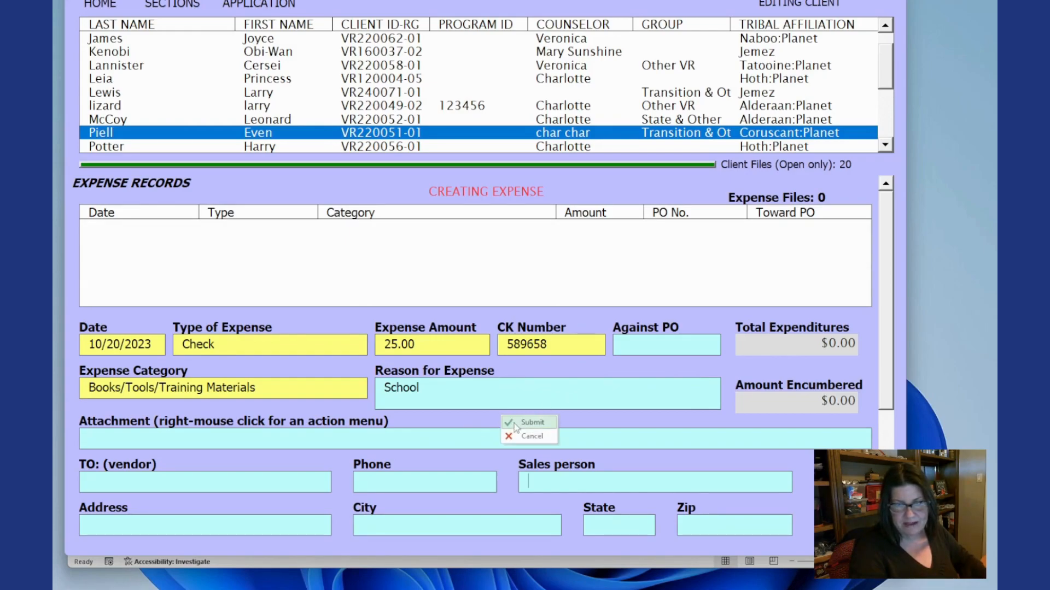
left_click(528, 423)
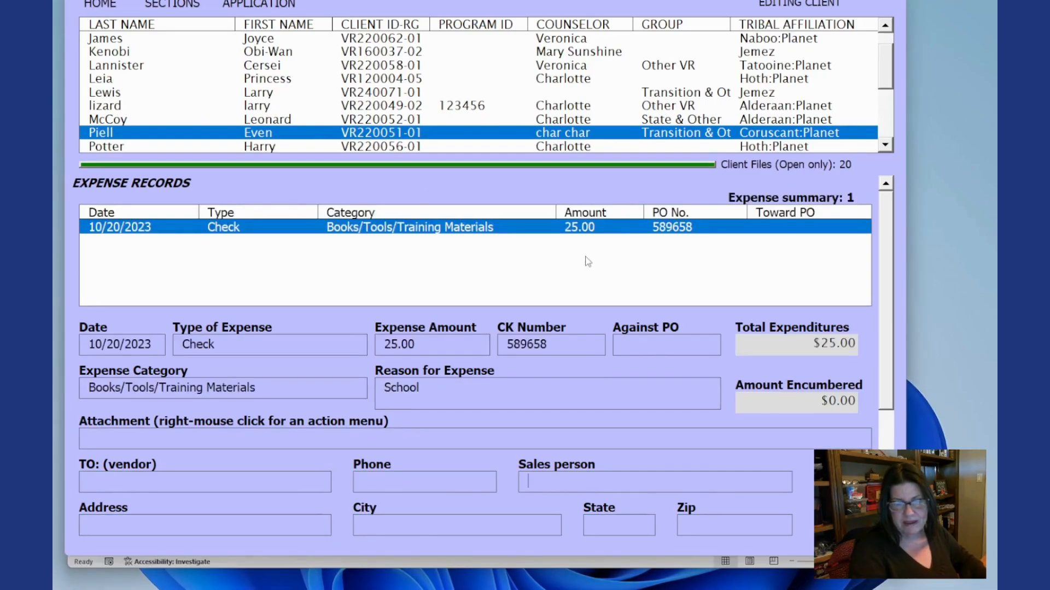
- Start another new expense dated 10/21/2023
right_click(352, 367)
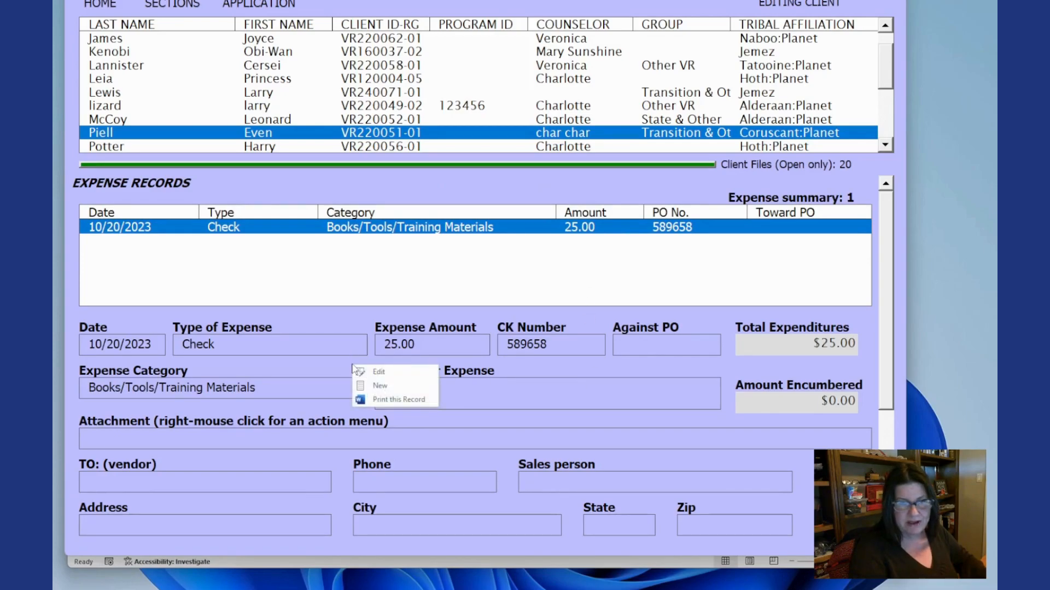
left_click(380, 385)
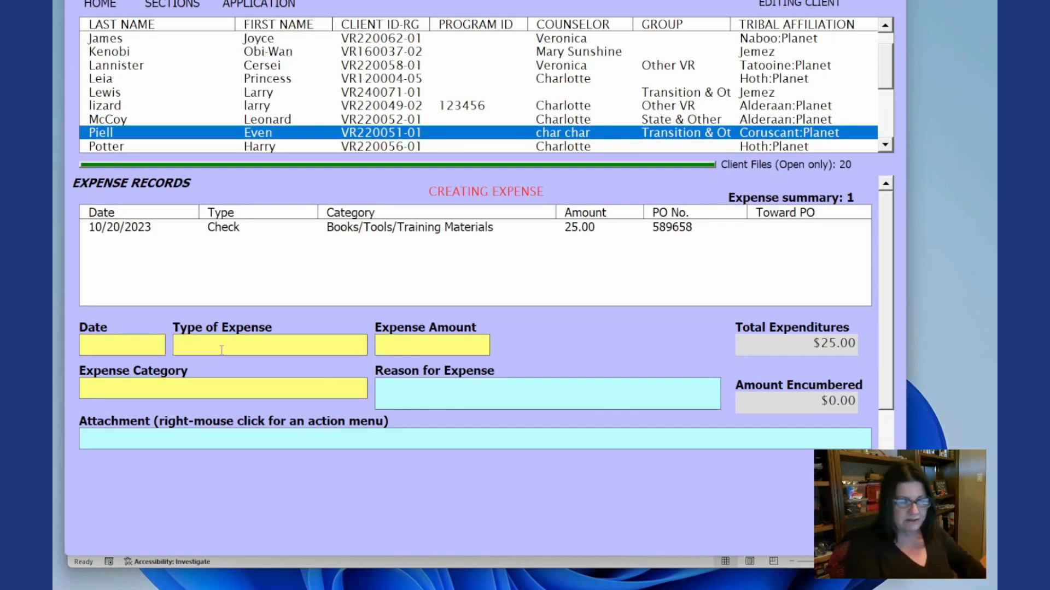
type("10/")
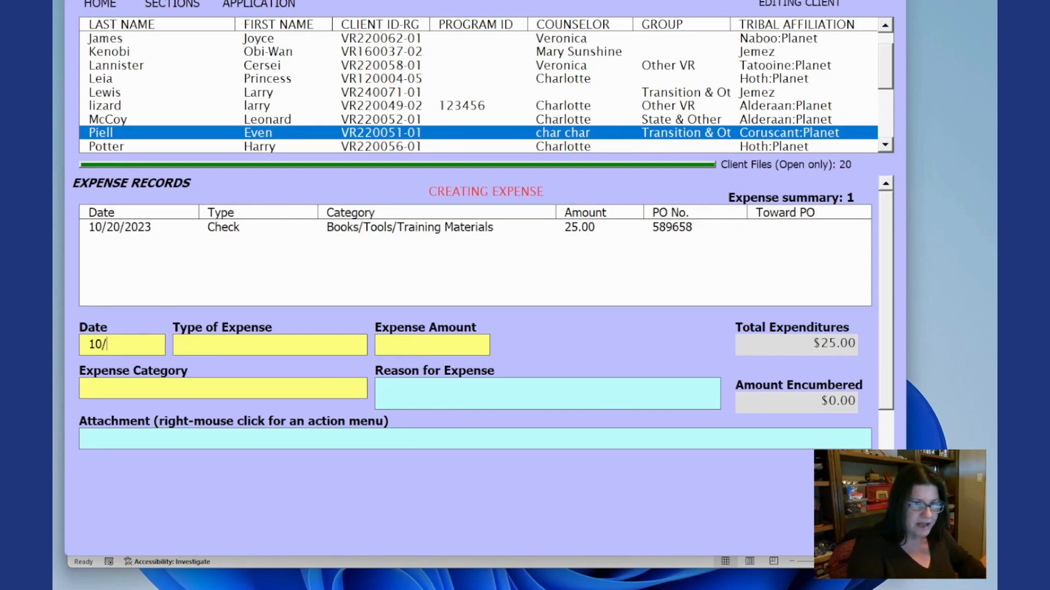
type("21/2023")
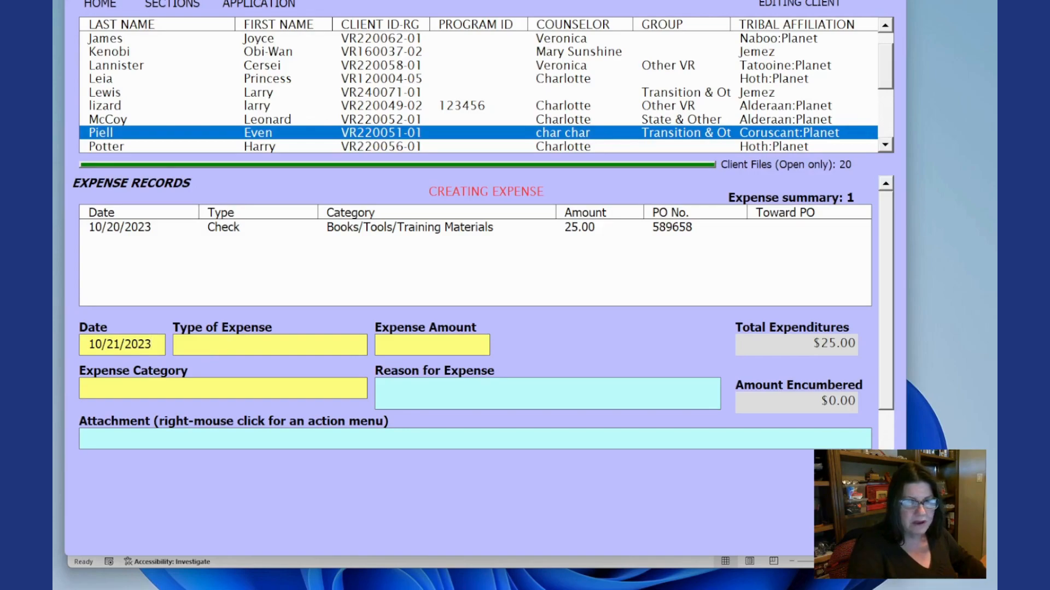
- Set the new expense's type to Purchase Order, amount 50.00 and PO number 256
left_click(358, 345)
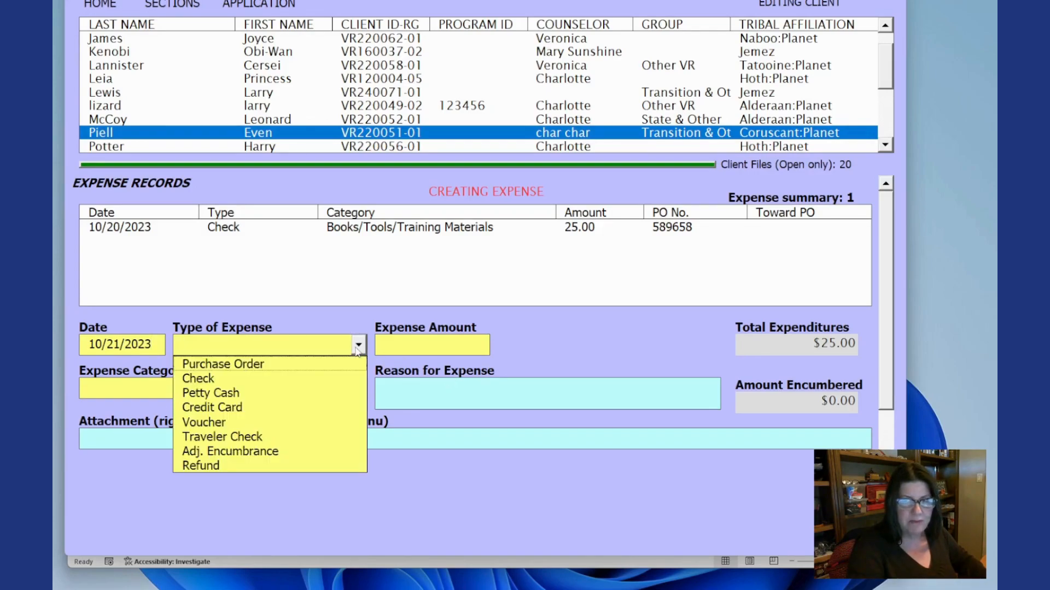
left_click(309, 366)
left_click(400, 343)
type("50.00")
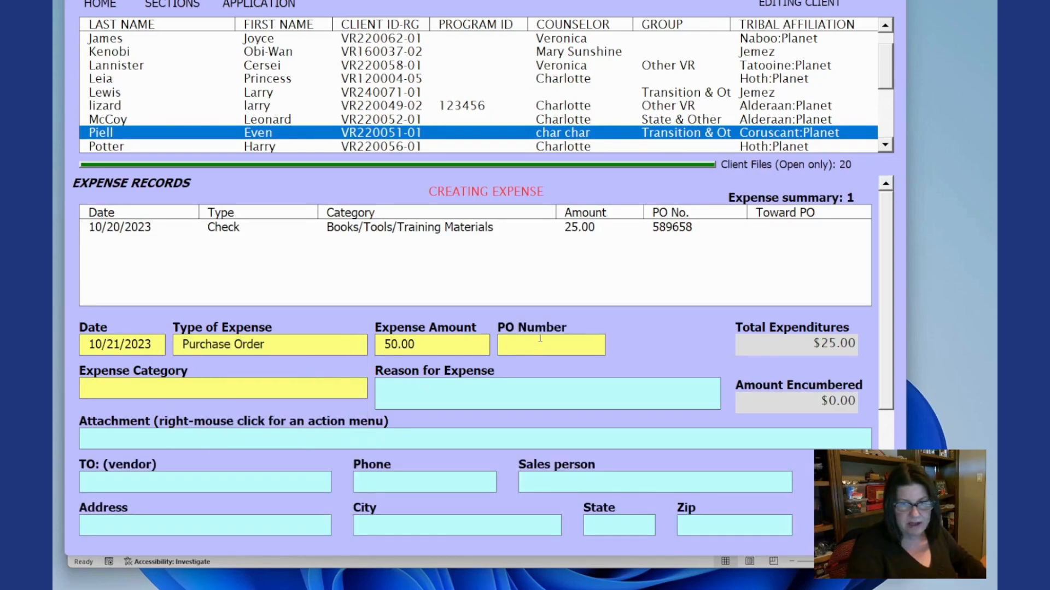
type("256")
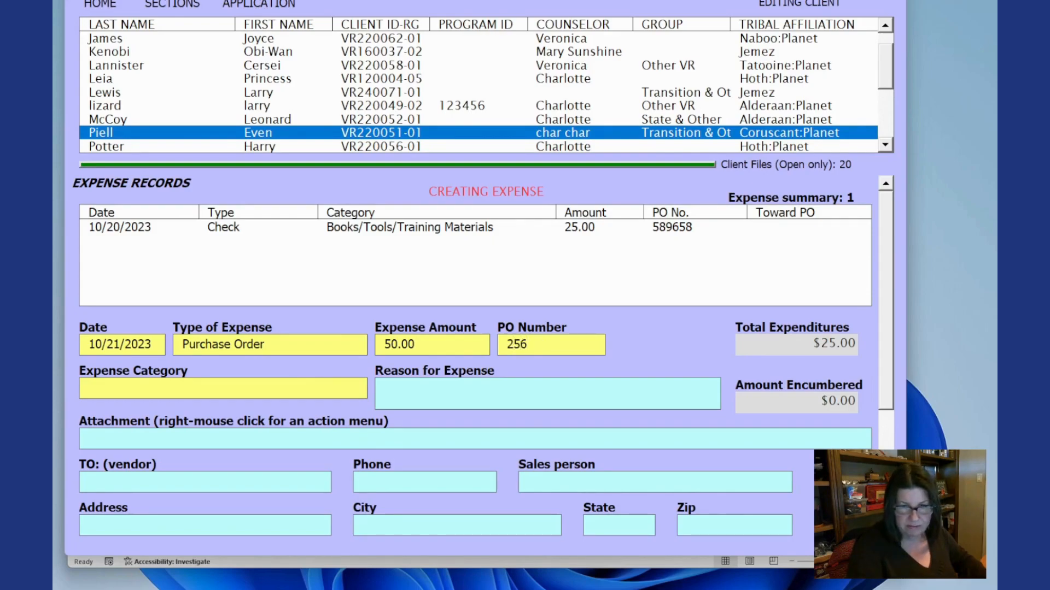
- Set the expense category to Transportation
left_click(358, 387)
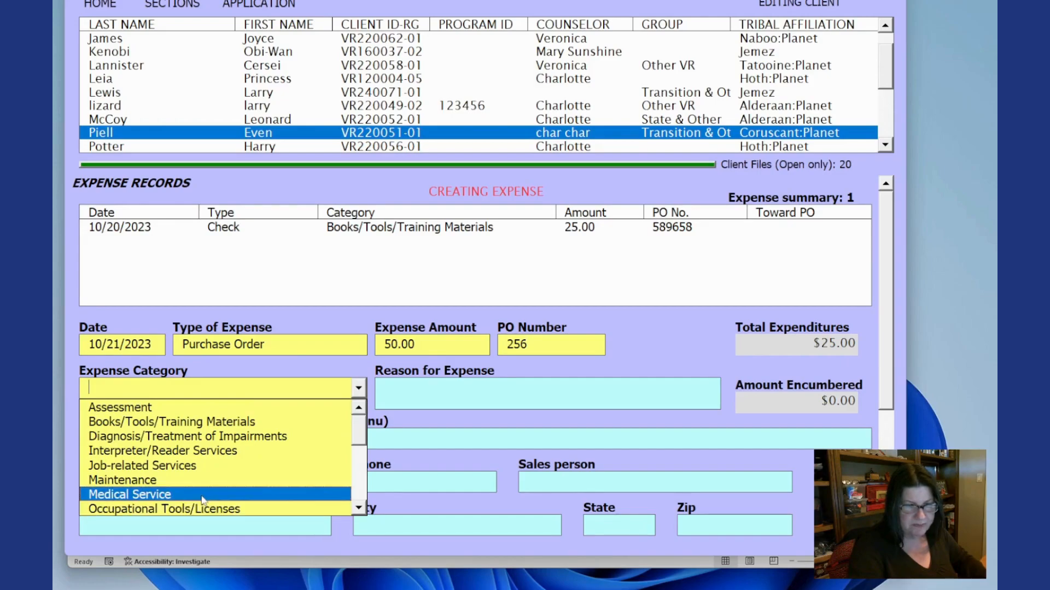
scroll(337, 486, "down", 3)
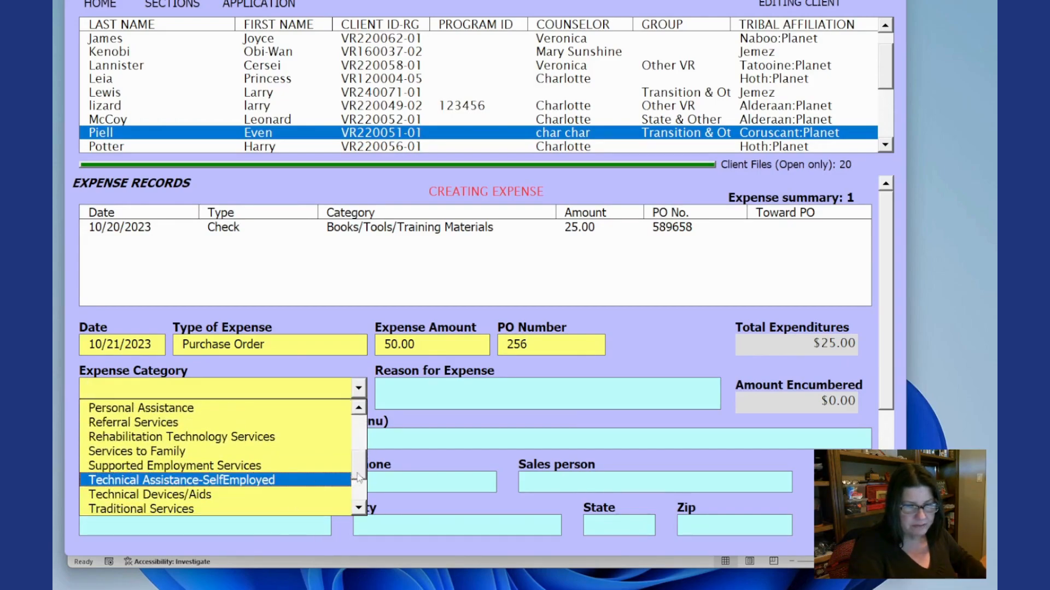
left_click_drag(360, 470, 357, 493)
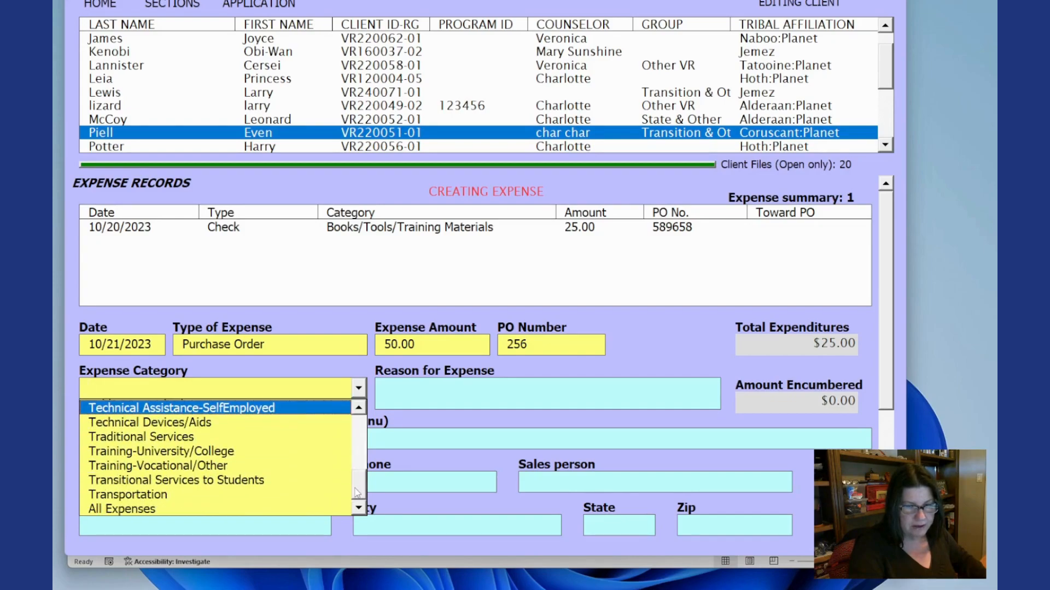
left_click(247, 497)
- Enter "flat tire" as the reason for expense and submit the expense
left_click(428, 390)
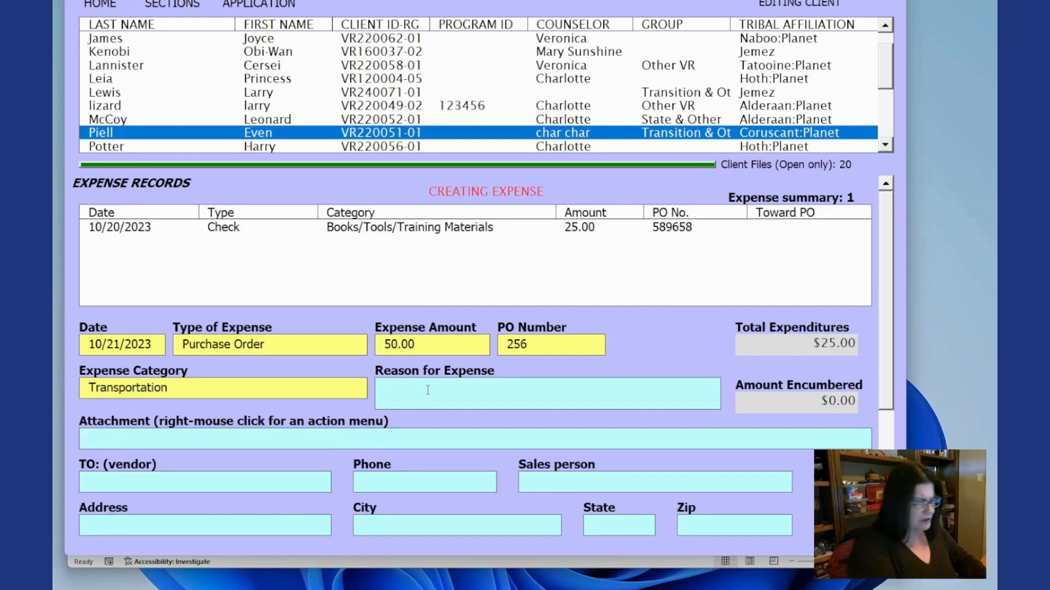
type("flat f")
key("BackSpace")
type("tire")
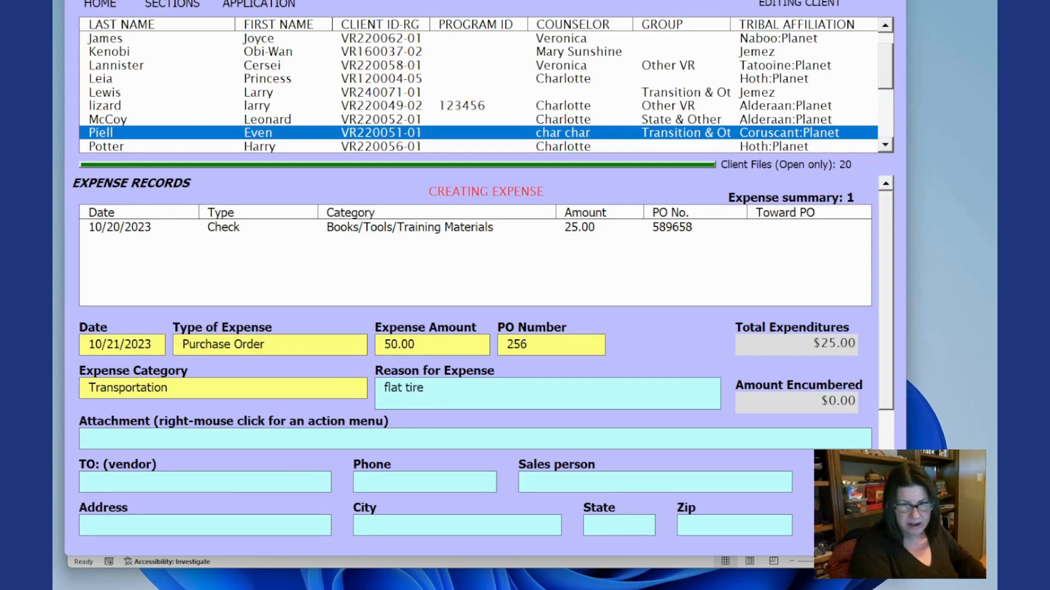
key("Tab")
right_click(631, 359)
left_click(640, 362)
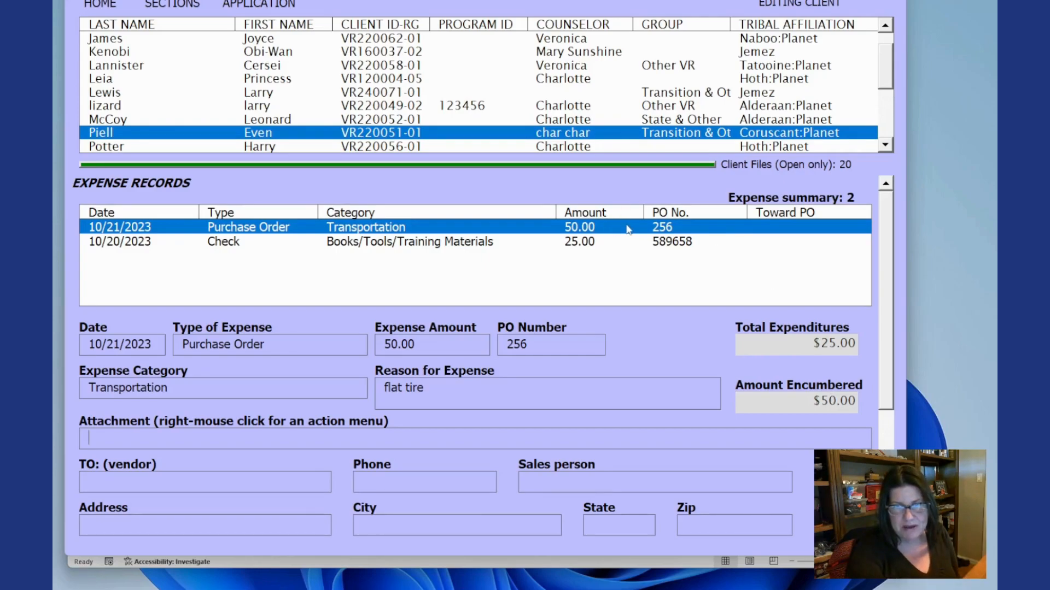
- Start a third new expense dated 10/22/2023
right_click(693, 350)
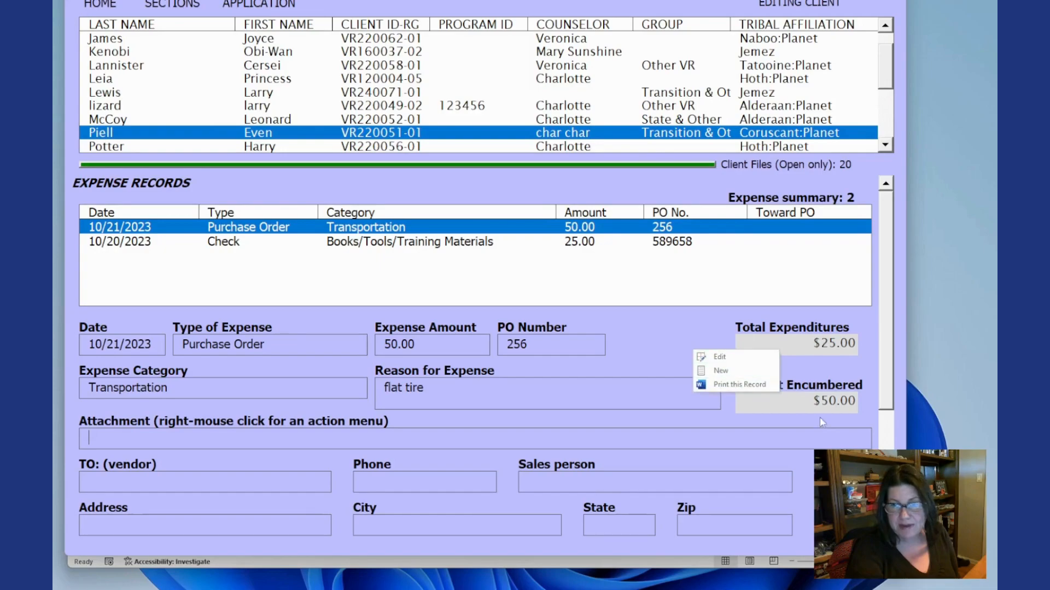
right_click(660, 339)
left_click(689, 362)
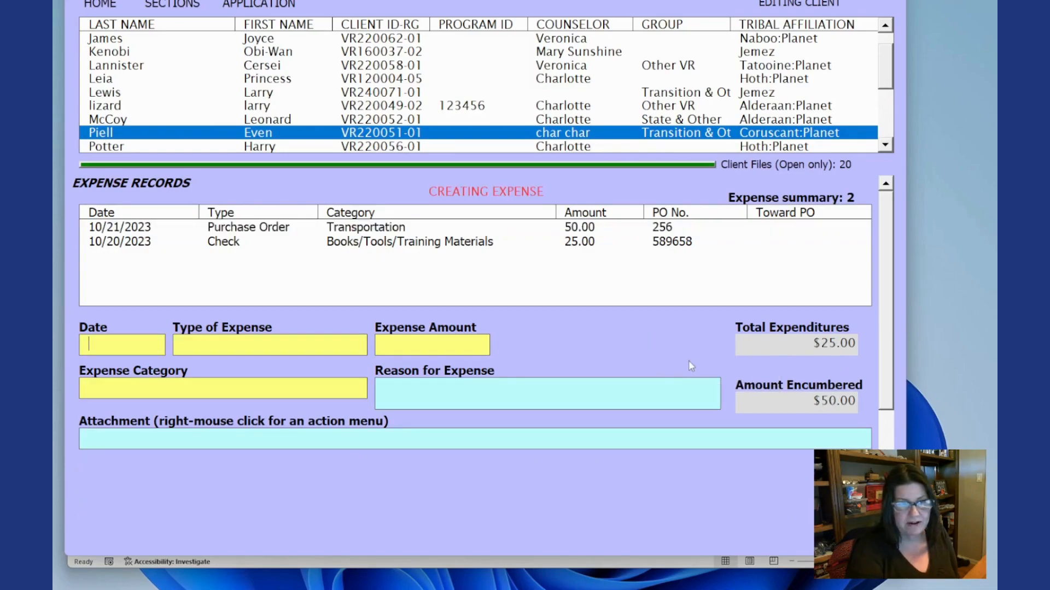
type("10/22/2023")
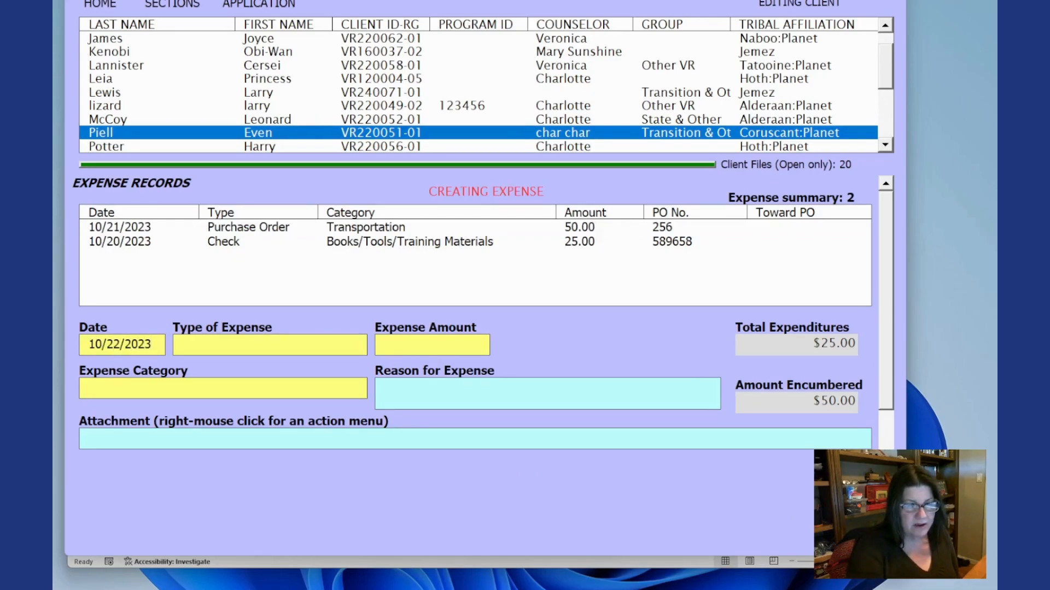
- Set the expense type to Check, amount 50.00, check number 2653 and apply it against PO 256
left_click(340, 346)
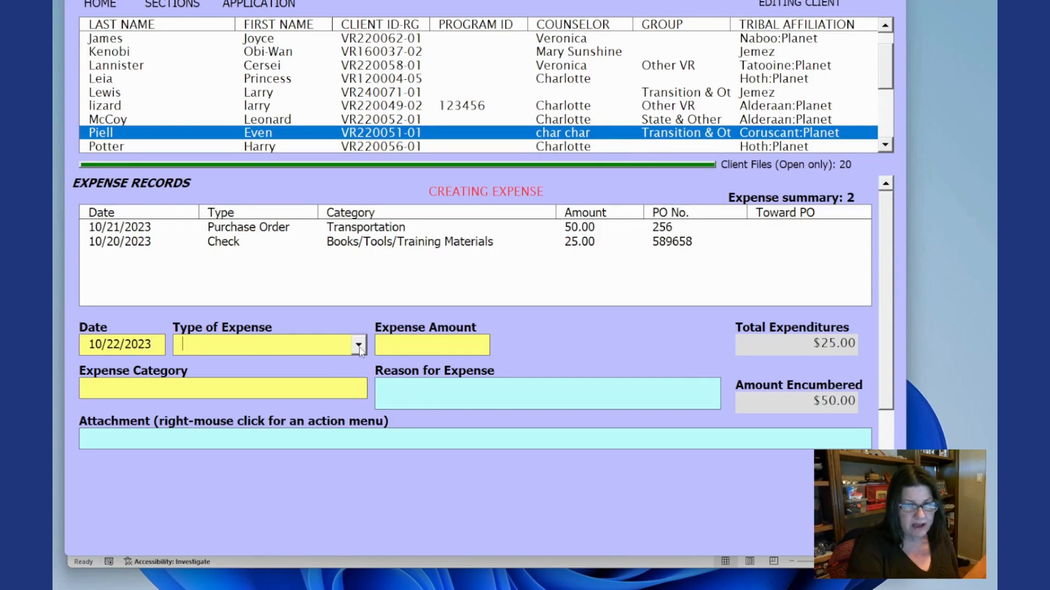
left_click(358, 345)
left_click(333, 379)
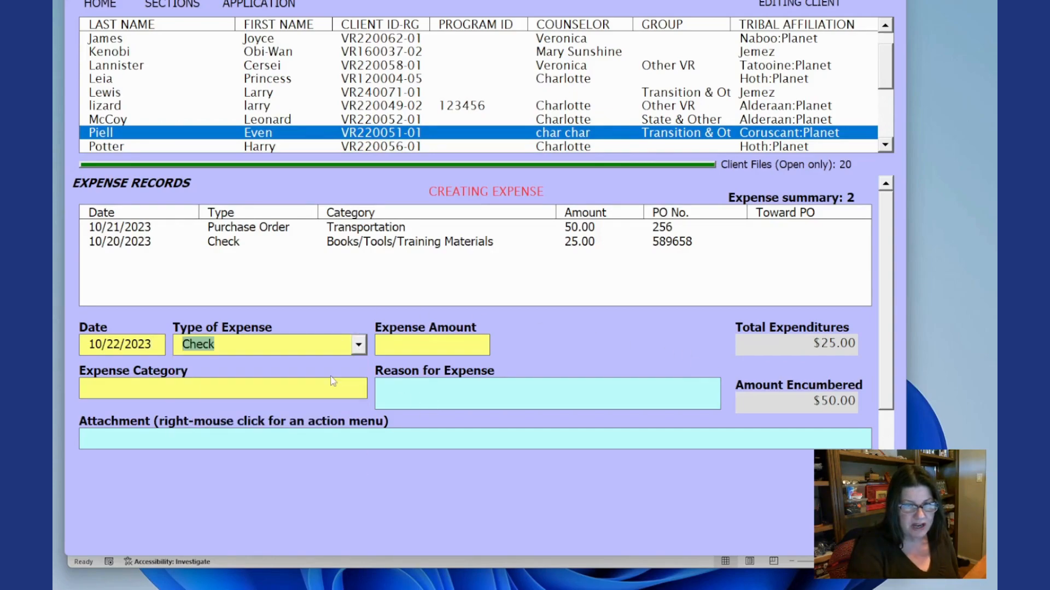
left_click(409, 343)
type("50.00")
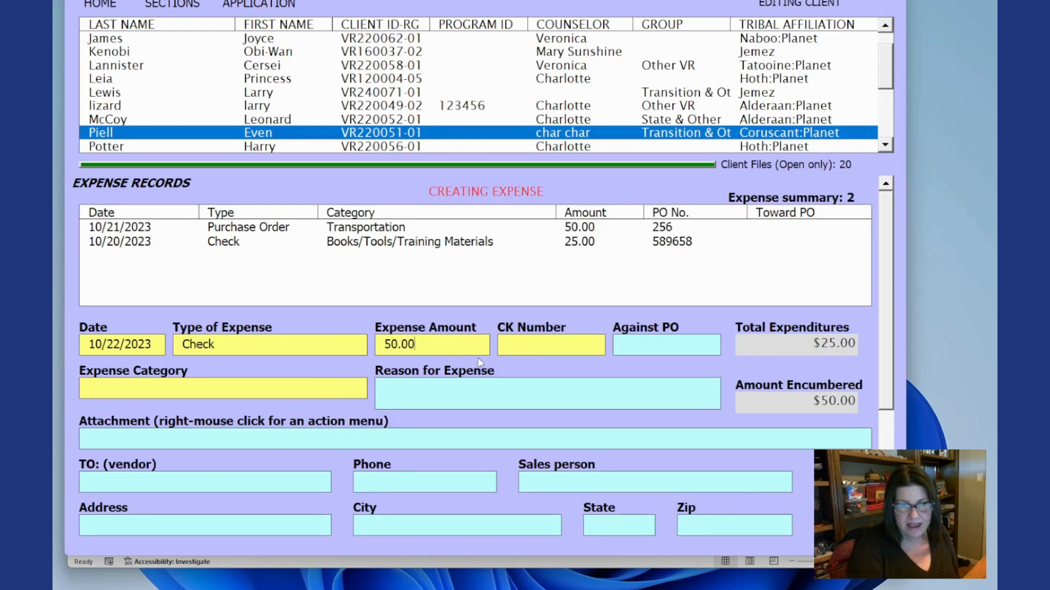
left_click(539, 340)
type("2653")
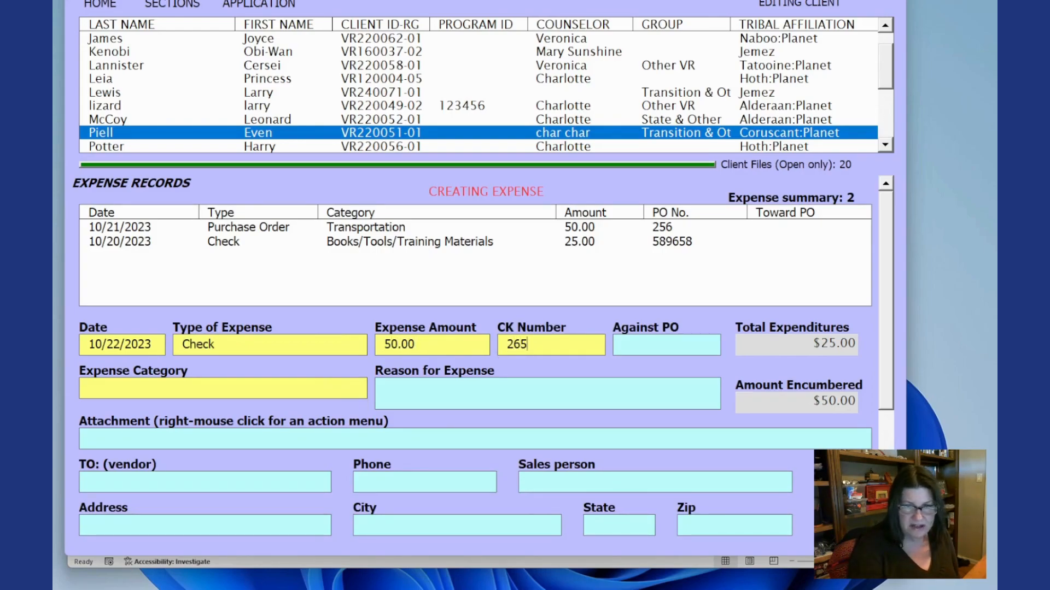
left_click(682, 345)
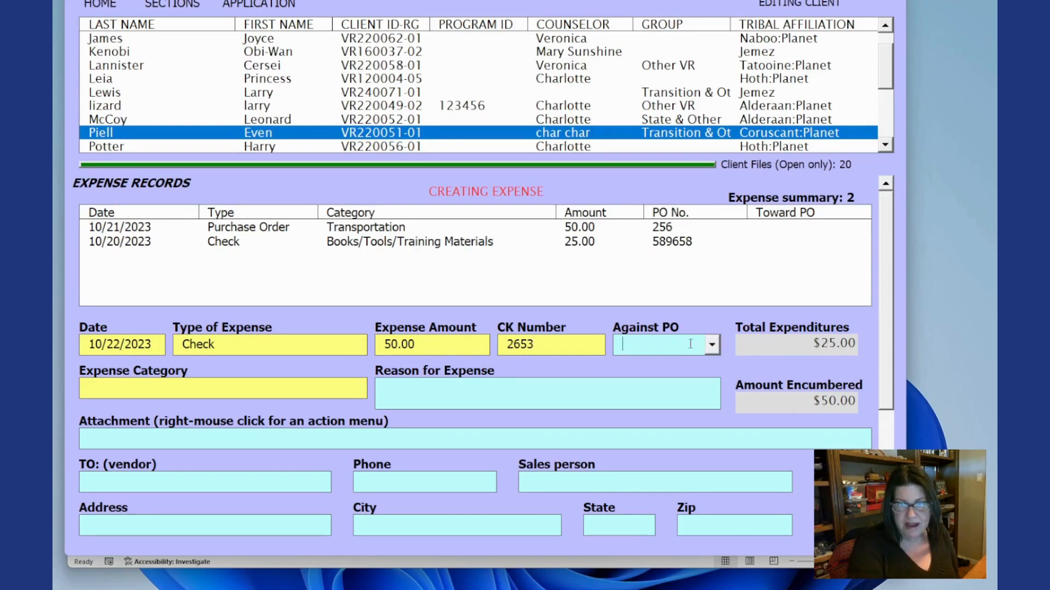
left_click(712, 346)
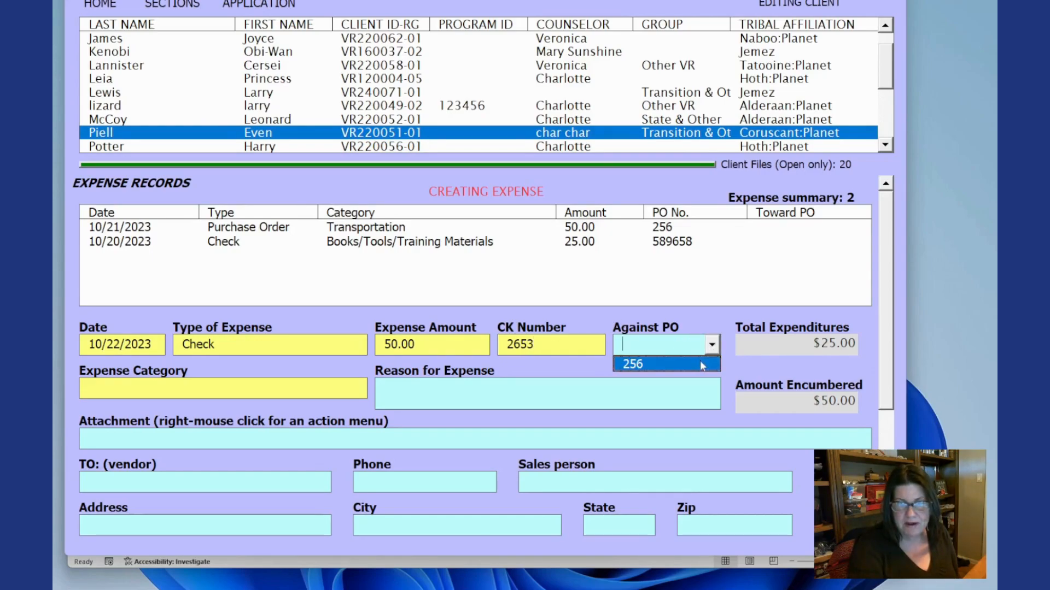
left_click(698, 364)
- Choose Transportation as the expense category
left_click(352, 388)
left_click(358, 388)
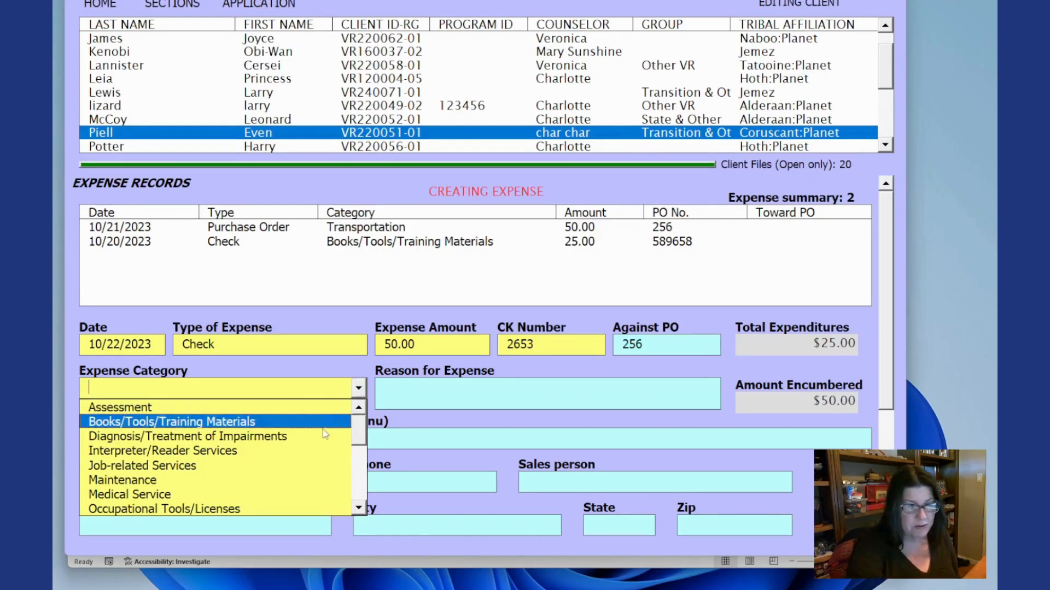
left_click_drag(355, 442, 339, 493)
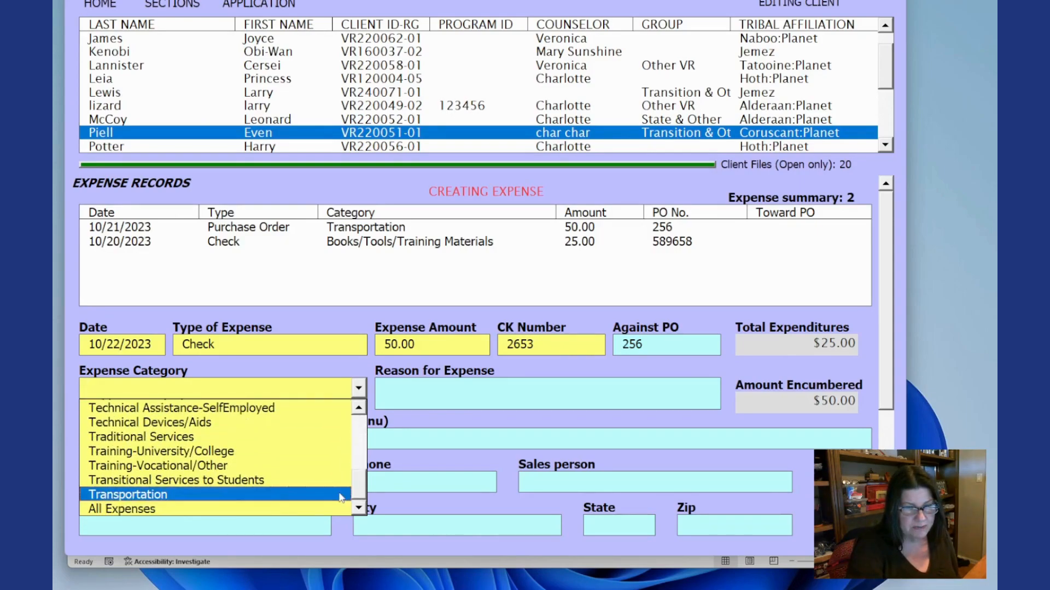
left_click(228, 492)
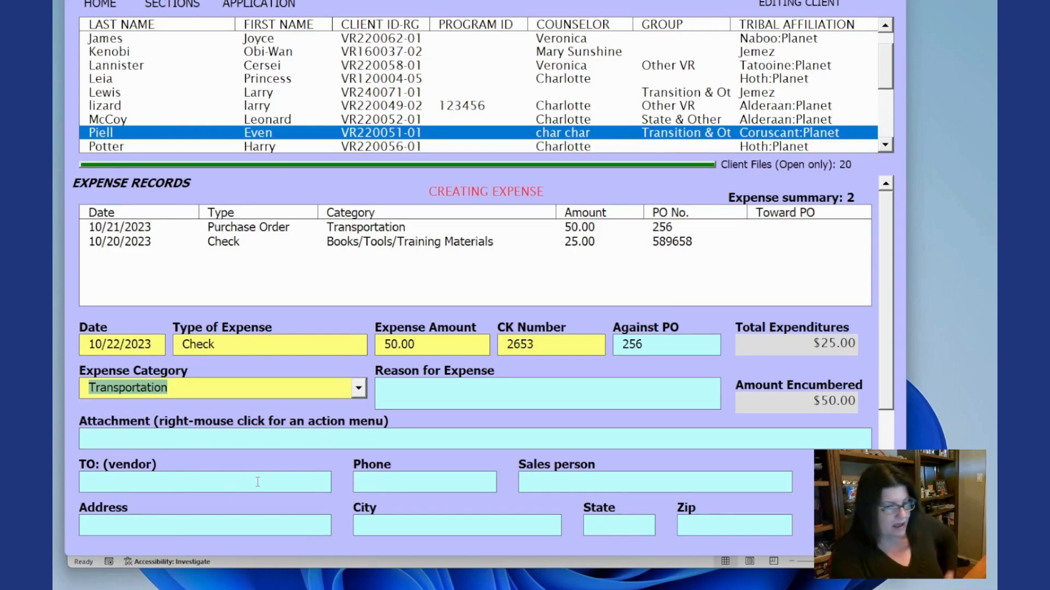
- Enter "Fix flat" as the reason for expense and submit the check expense
left_click(443, 391)
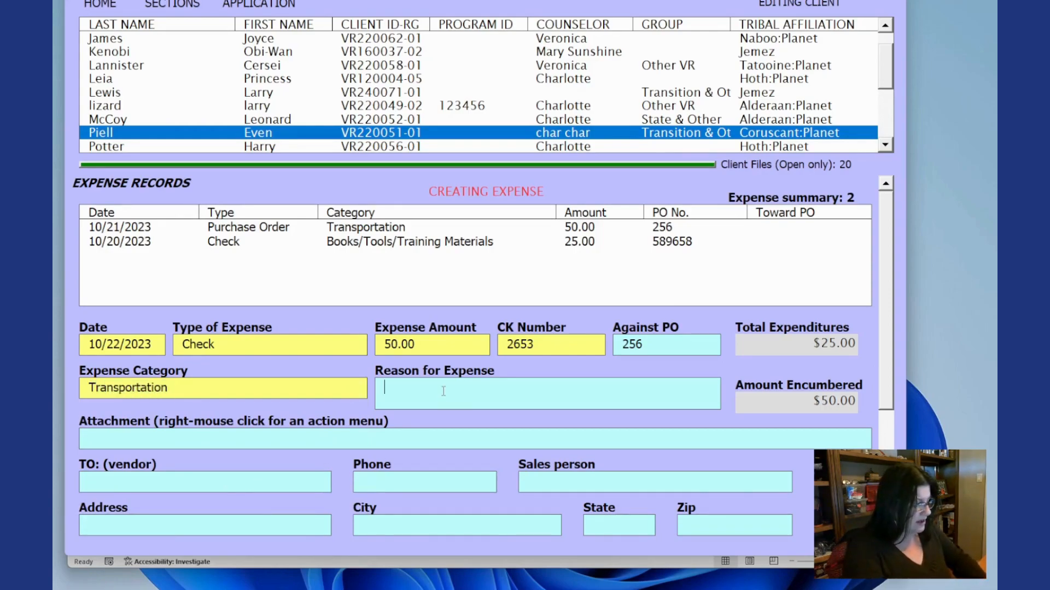
type("Fli")
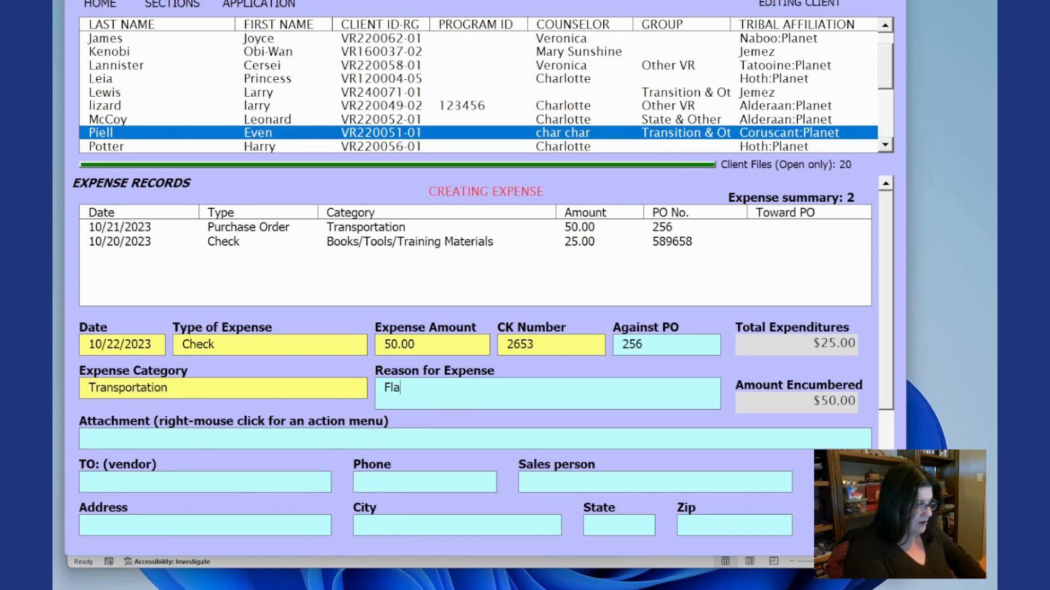
key("BackSpace")
key("BackSpace")
type("i")
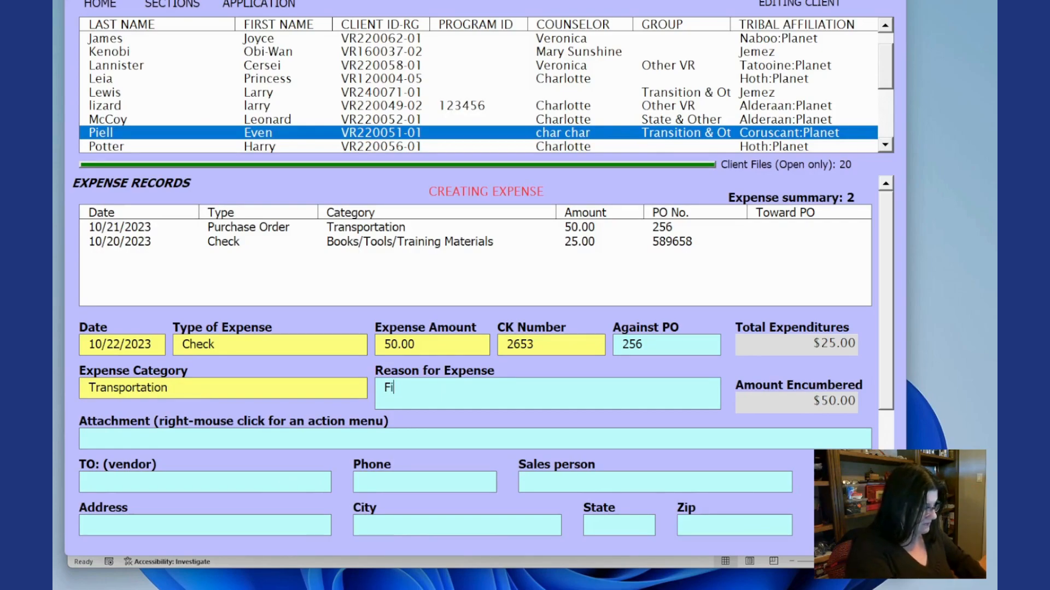
type("x flat")
key("Tab")
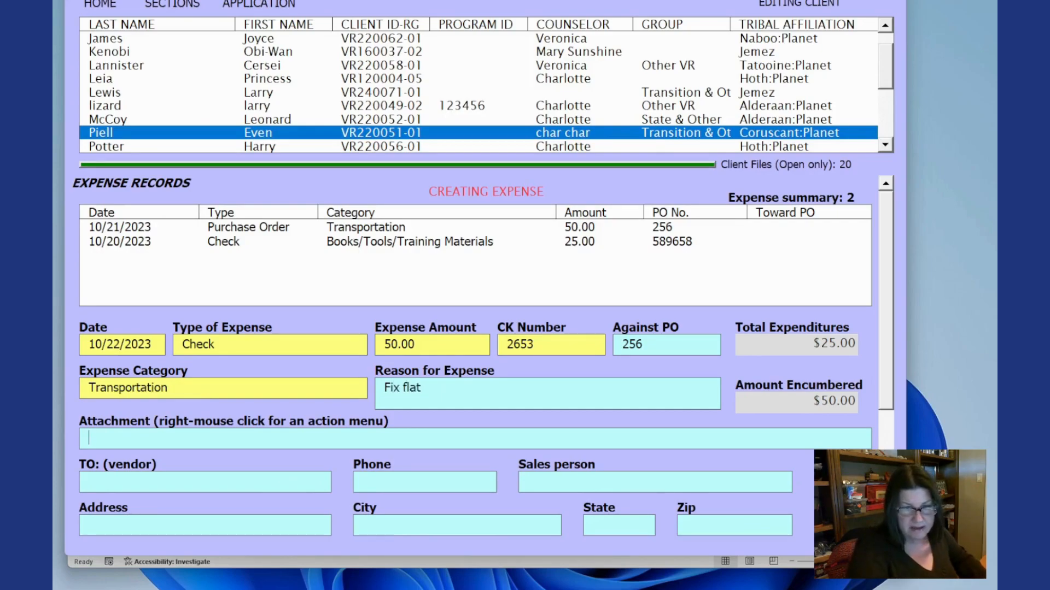
right_click(353, 438)
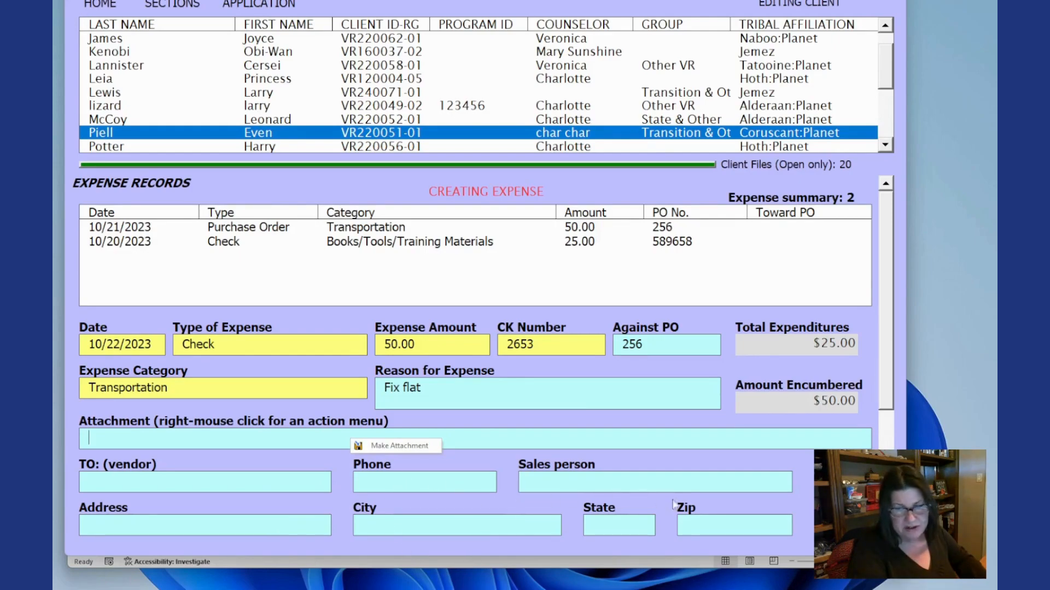
right_click(436, 424)
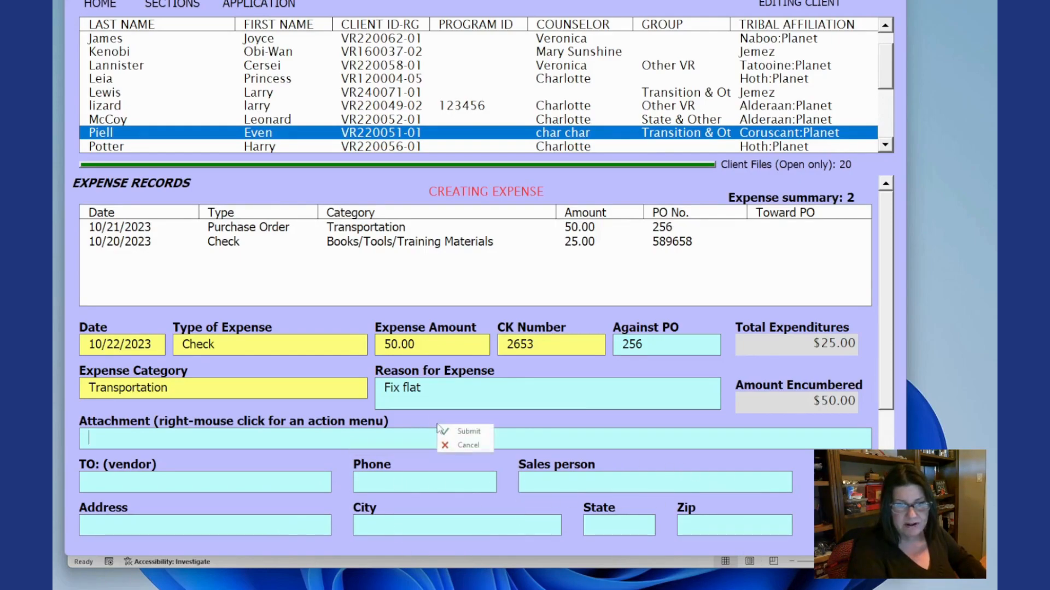
left_click(453, 431)
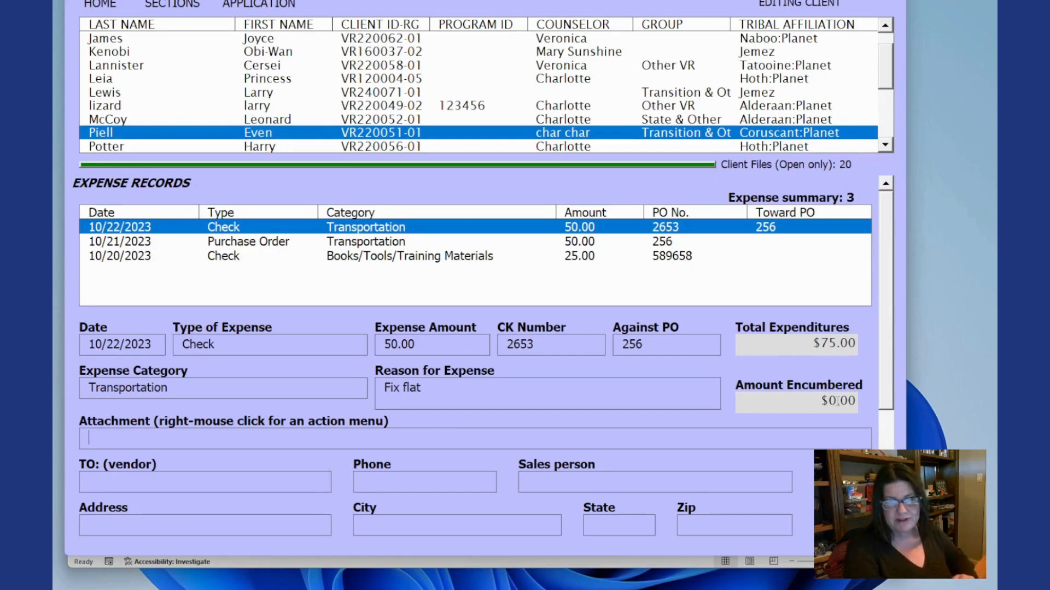
- Start a fourth new expense dated 10/22/2023
right_click(725, 367)
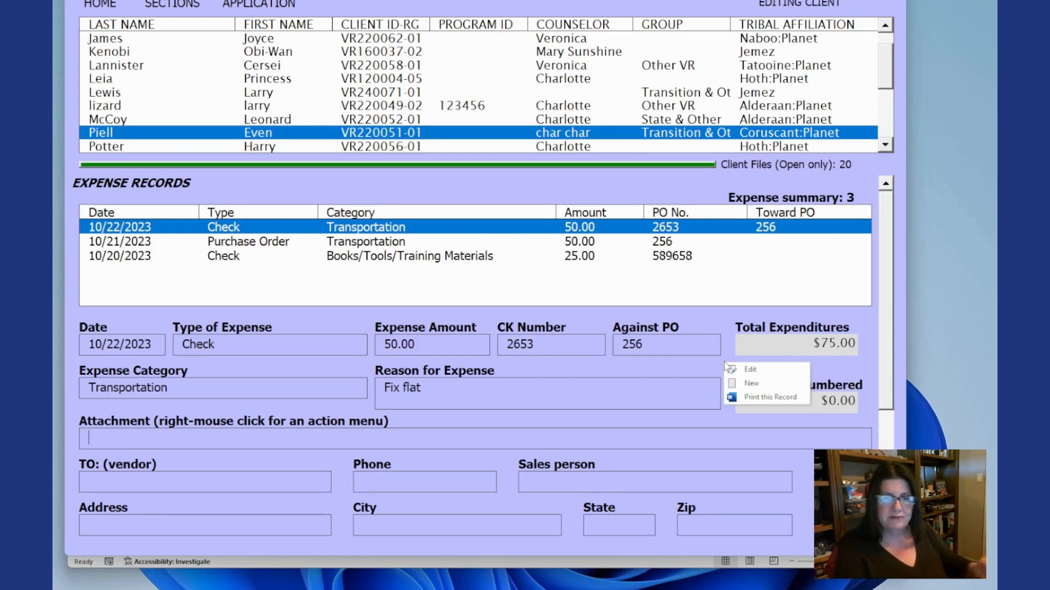
right_click(363, 327)
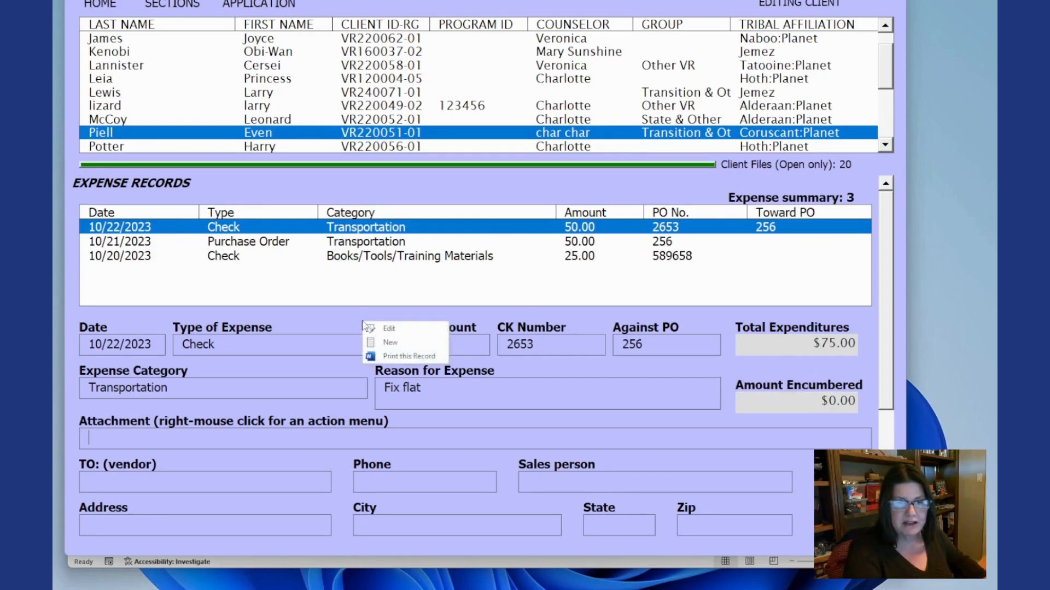
left_click(381, 344)
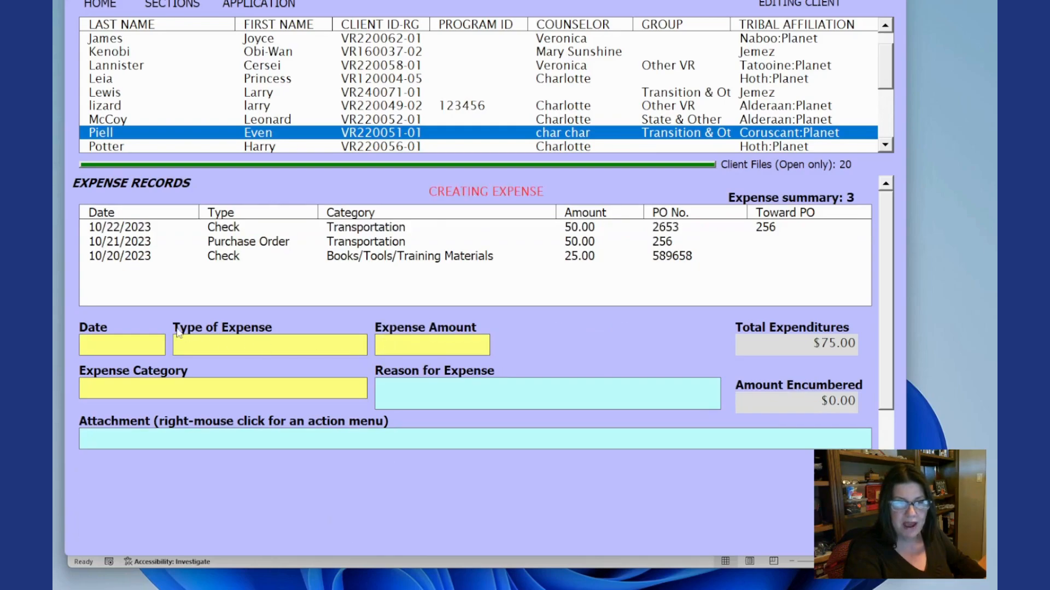
type("10/")
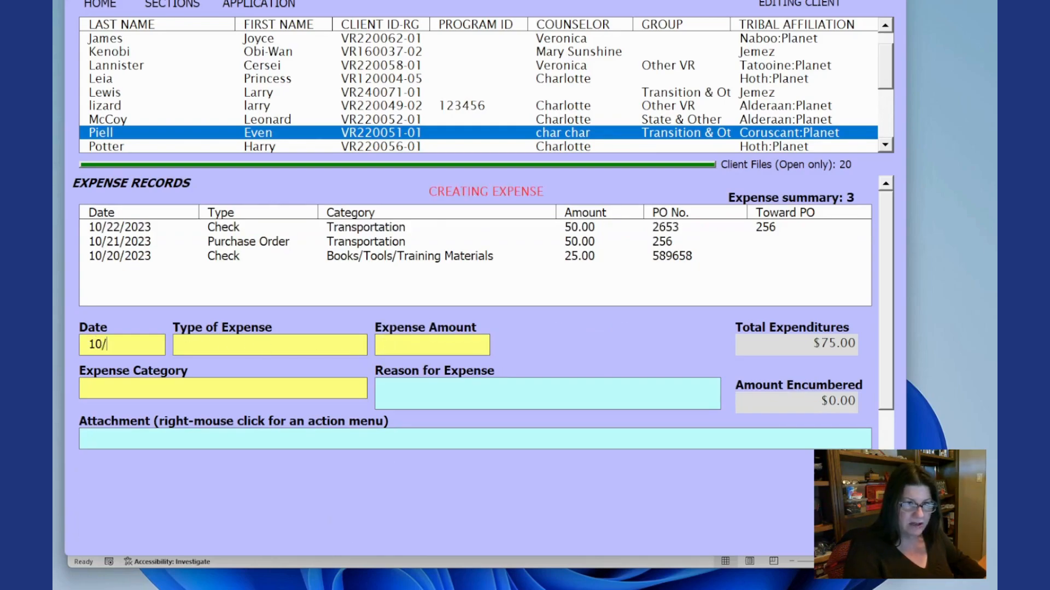
type("22/203")
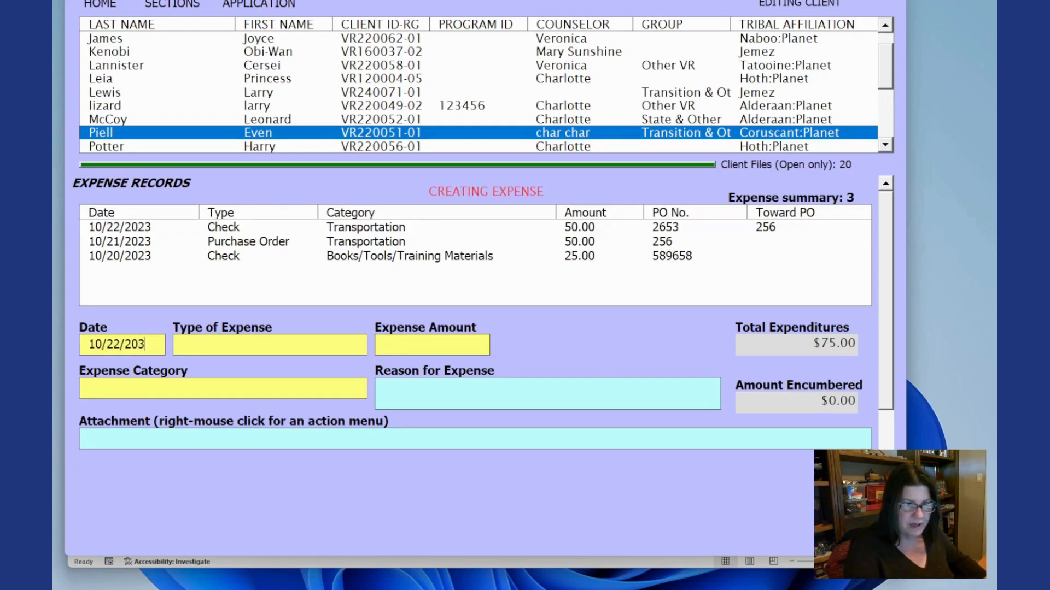
key("BackSpace")
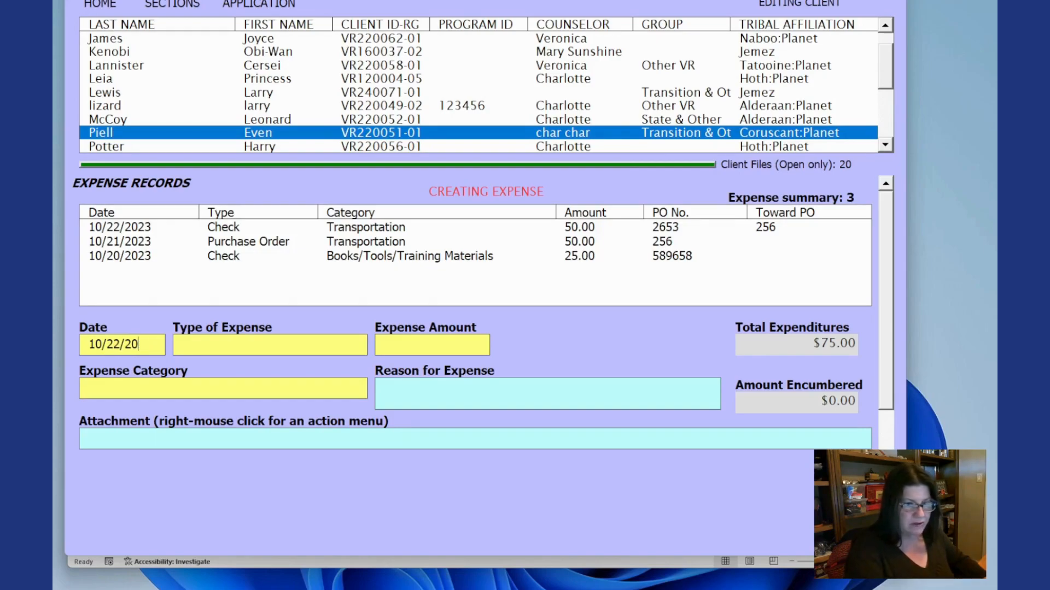
type("23")
- Set the expense type to Petty Cash and the amount to 0.00
left_click(278, 348)
left_click(357, 346)
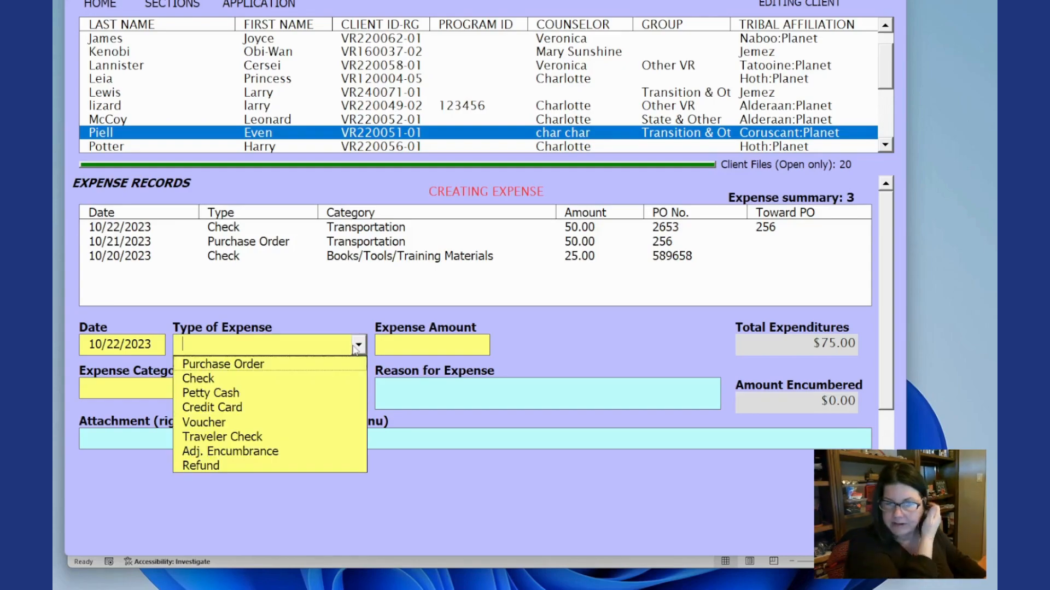
left_click(320, 394)
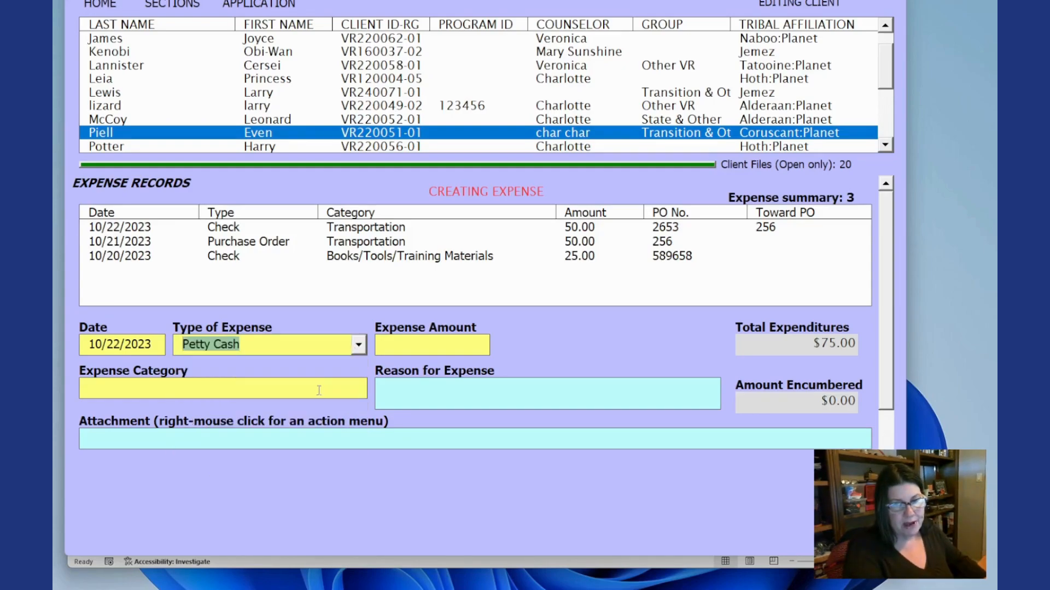
left_click(415, 345)
type("0.00")
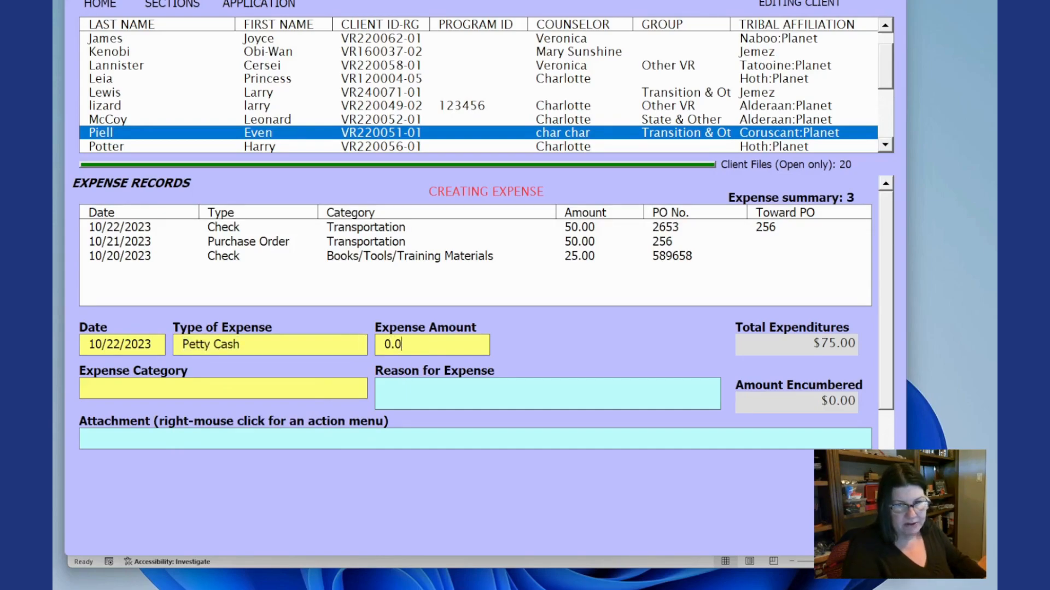
- Choose All Expenses as the expense category
key("Tab")
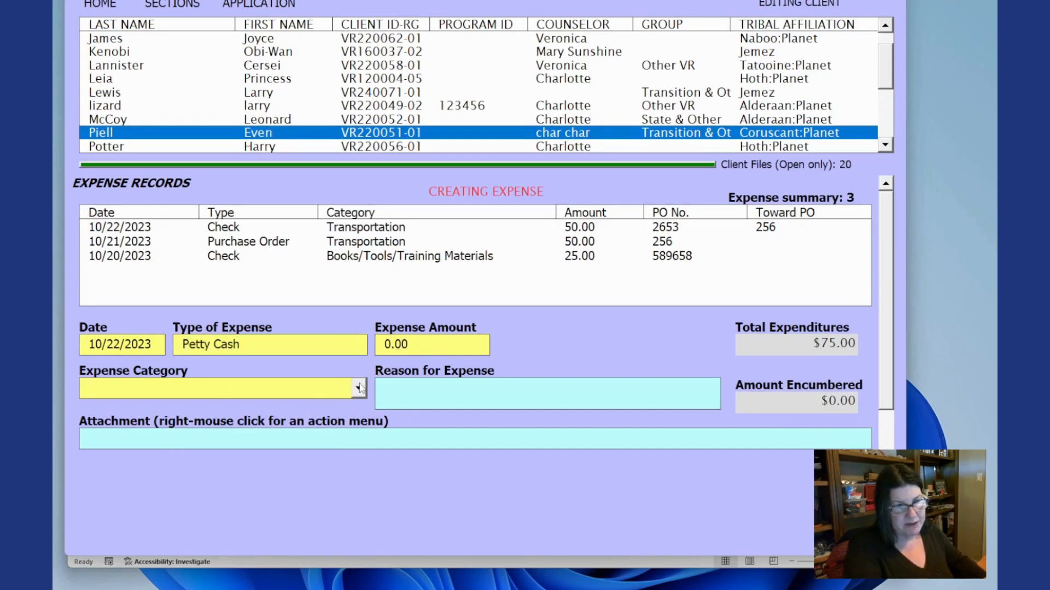
left_click(359, 389)
left_click_drag(359, 433, 359, 489)
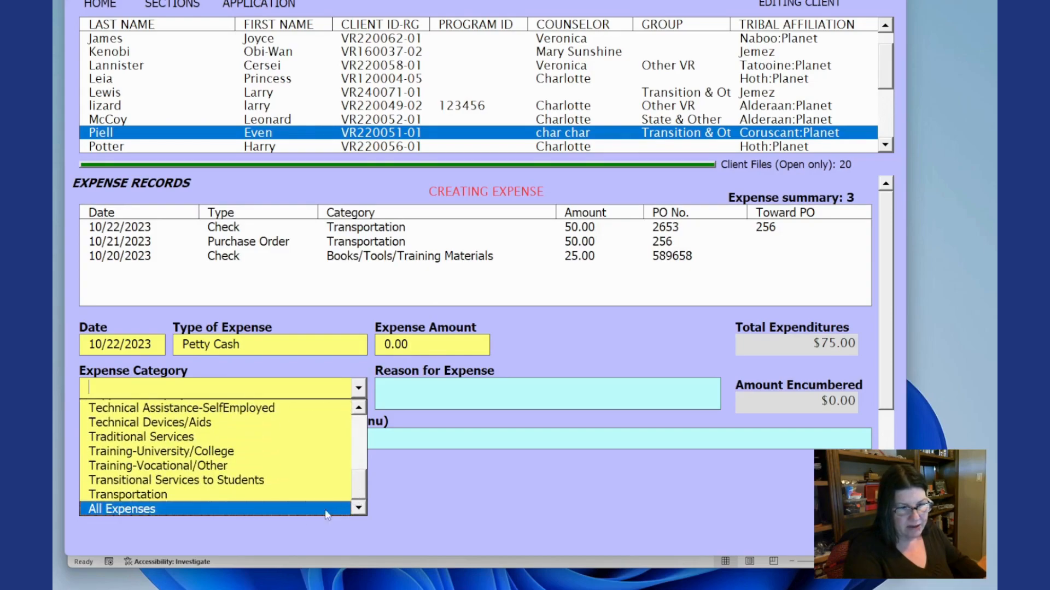
left_click(245, 507)
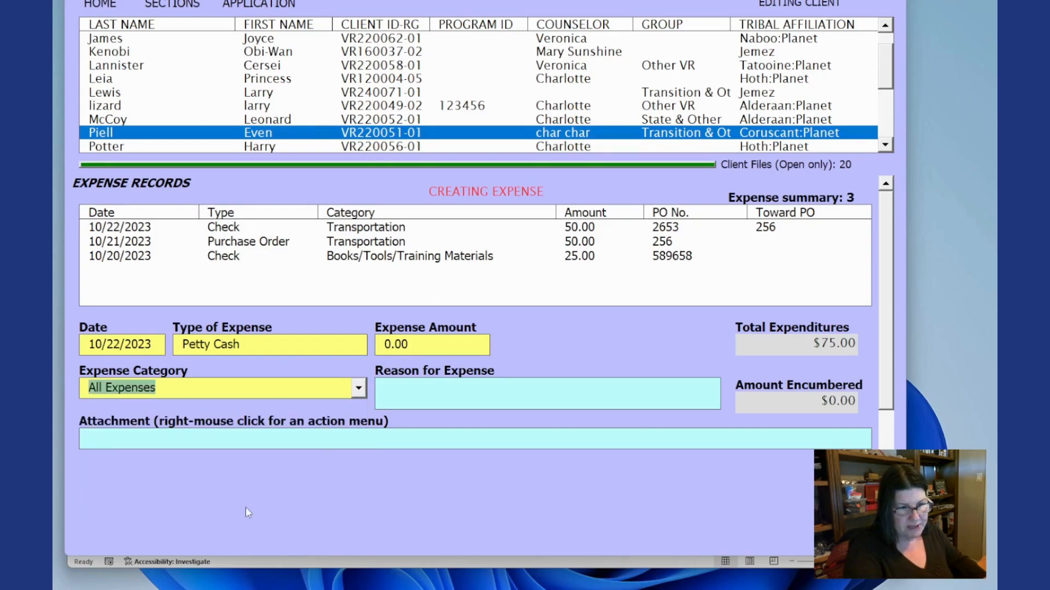
- Enter "no expense" as the reason for expense and submit the petty cash expense
left_click(450, 386)
type("no ")
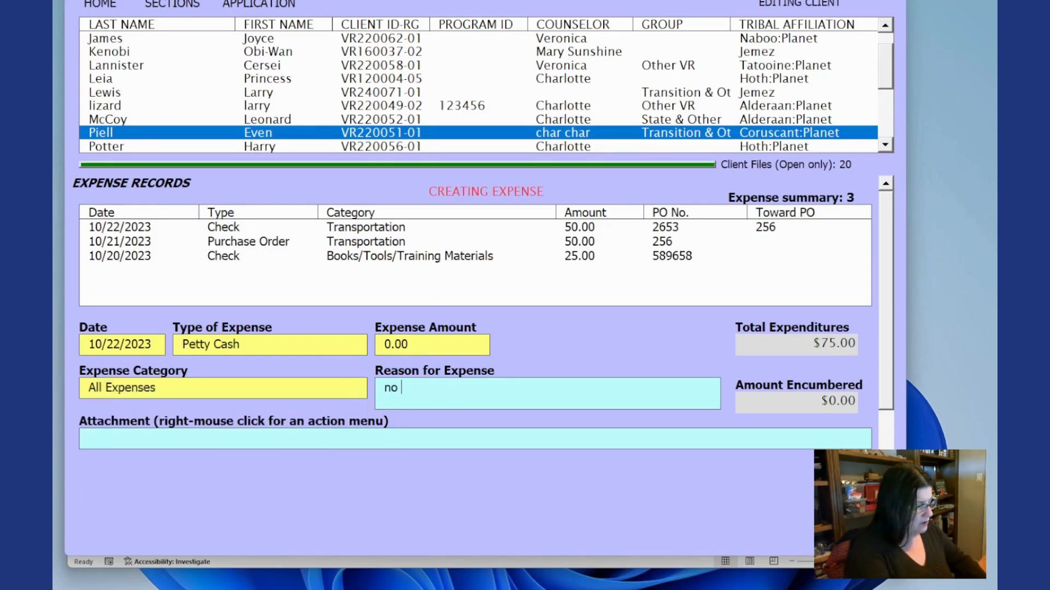
type("expenxe")
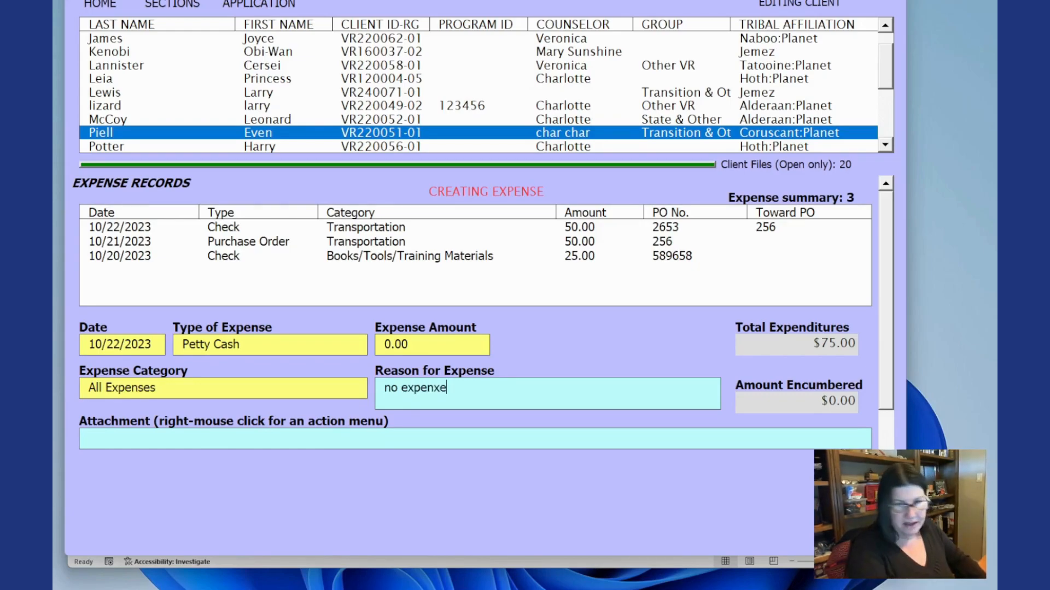
key("Tab")
key("BackSpace")
key("BackSpace")
type("se")
right_click(542, 346)
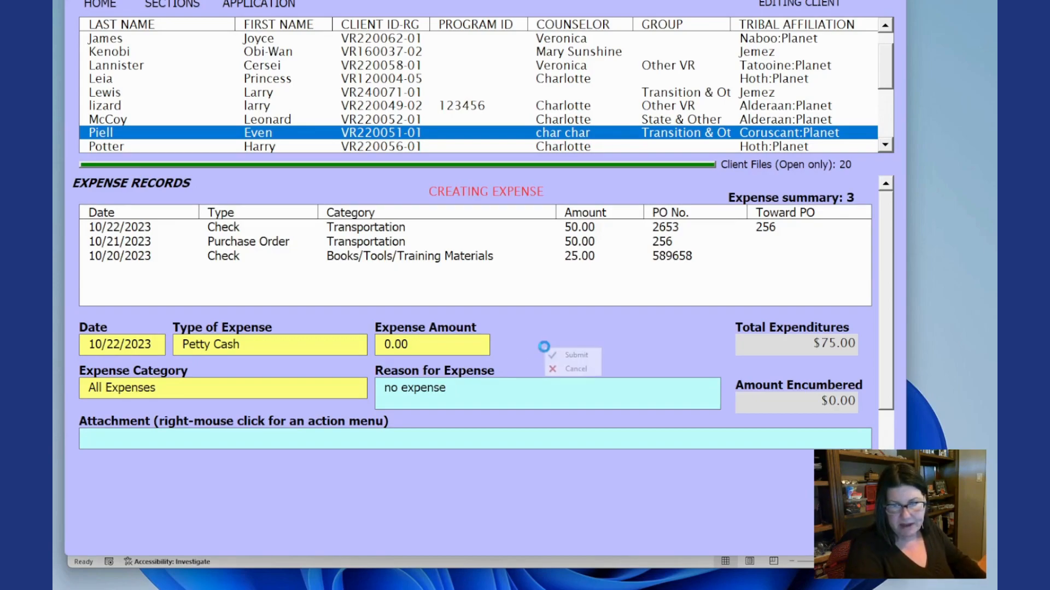
left_click(561, 354)
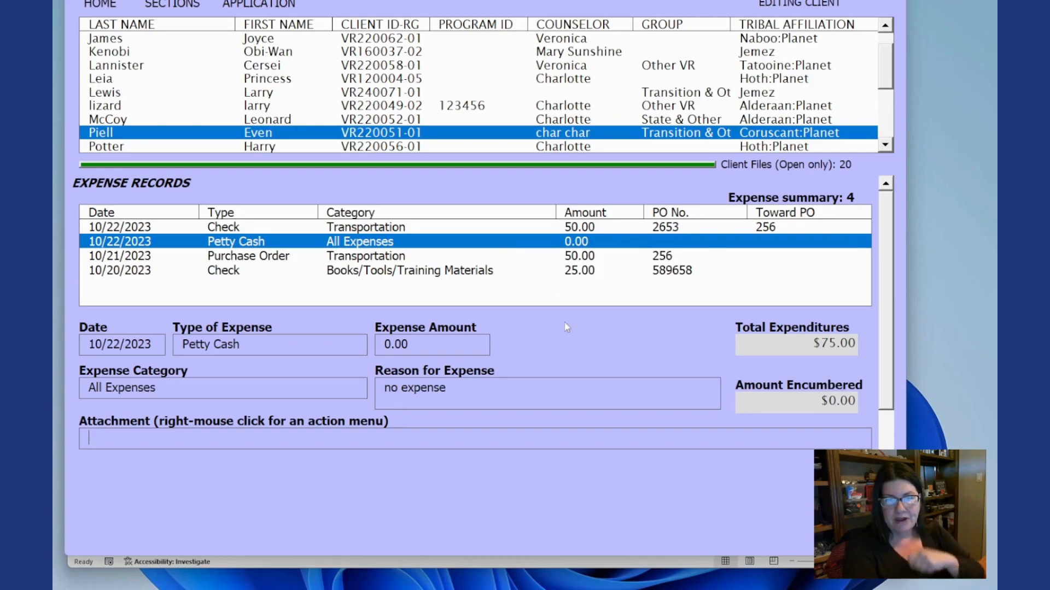
- Cancel out of the client record and return to the home screen
right_click(570, 343)
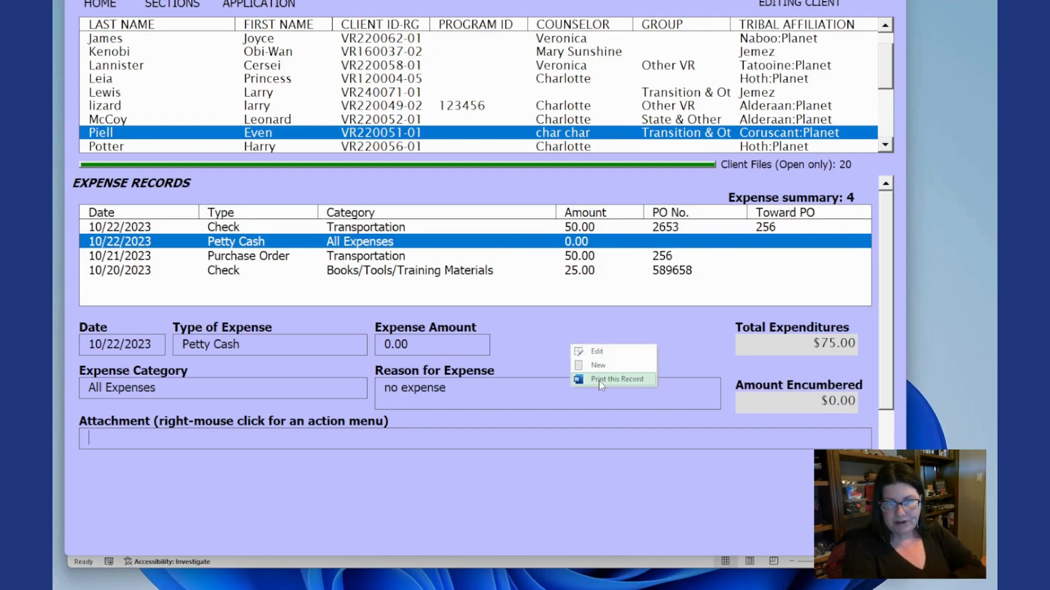
right_click(551, 350)
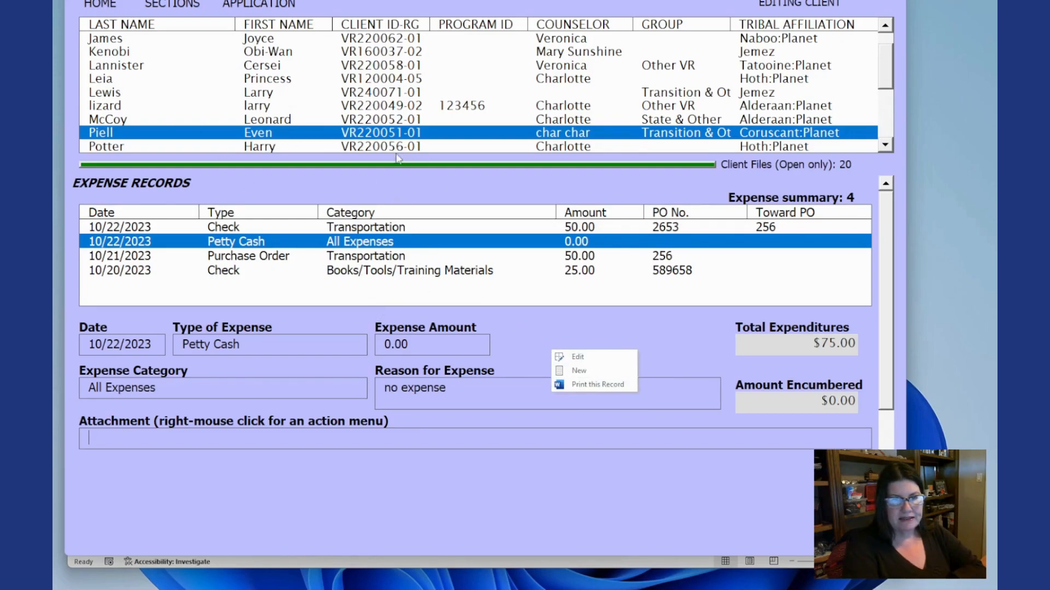
right_click(112, 5)
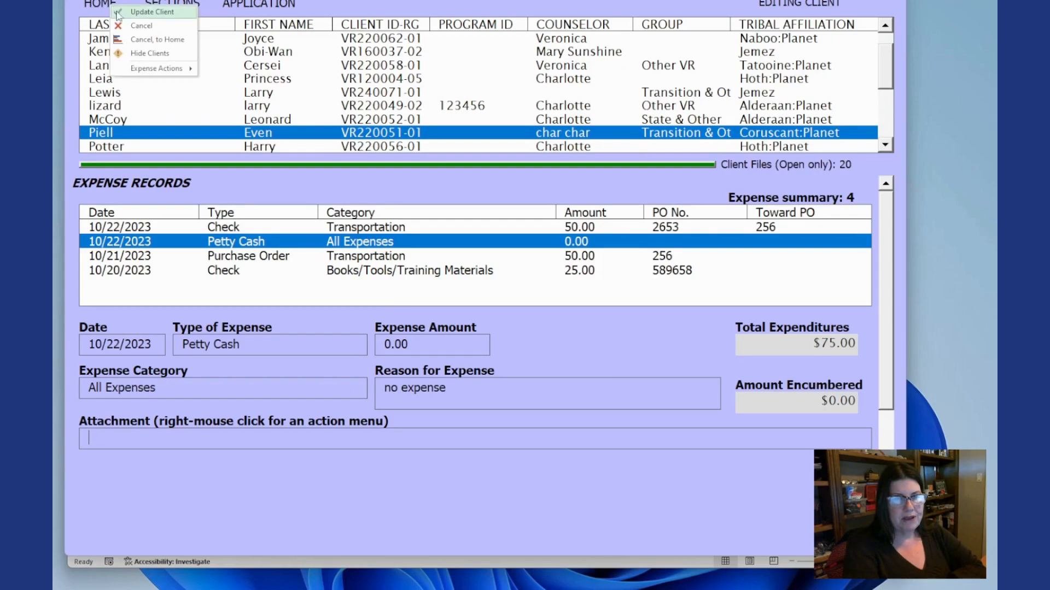
left_click(138, 40)
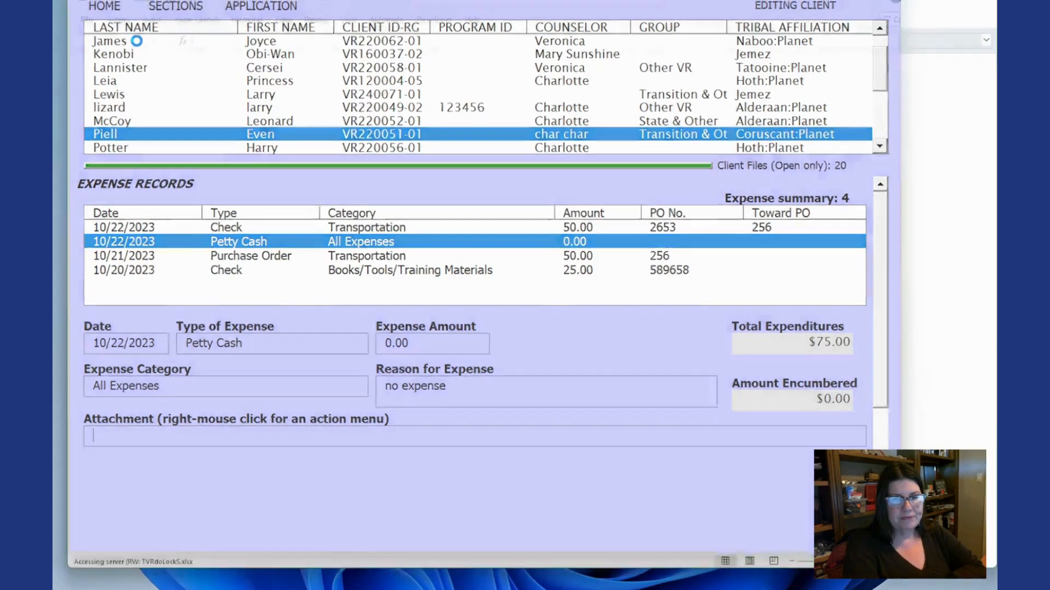